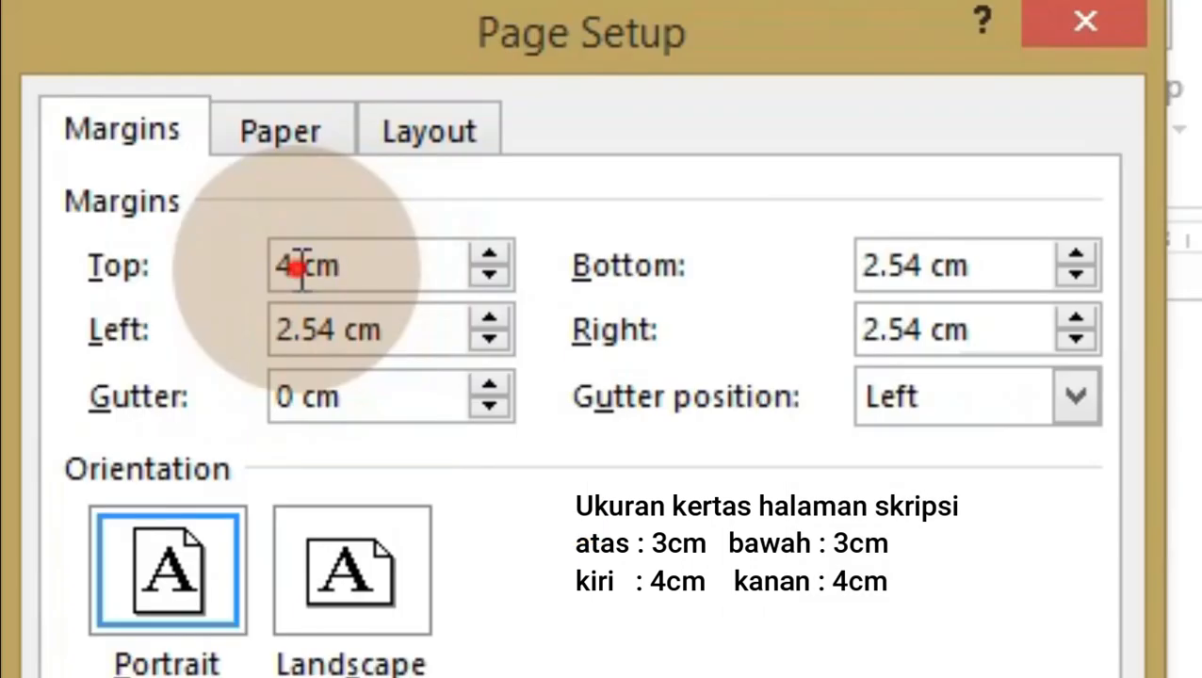
- Set the page margins to 3 cm top and left and 4 cm bottom and right, and apply them to the whole document
double_click(322, 145)
text(3)
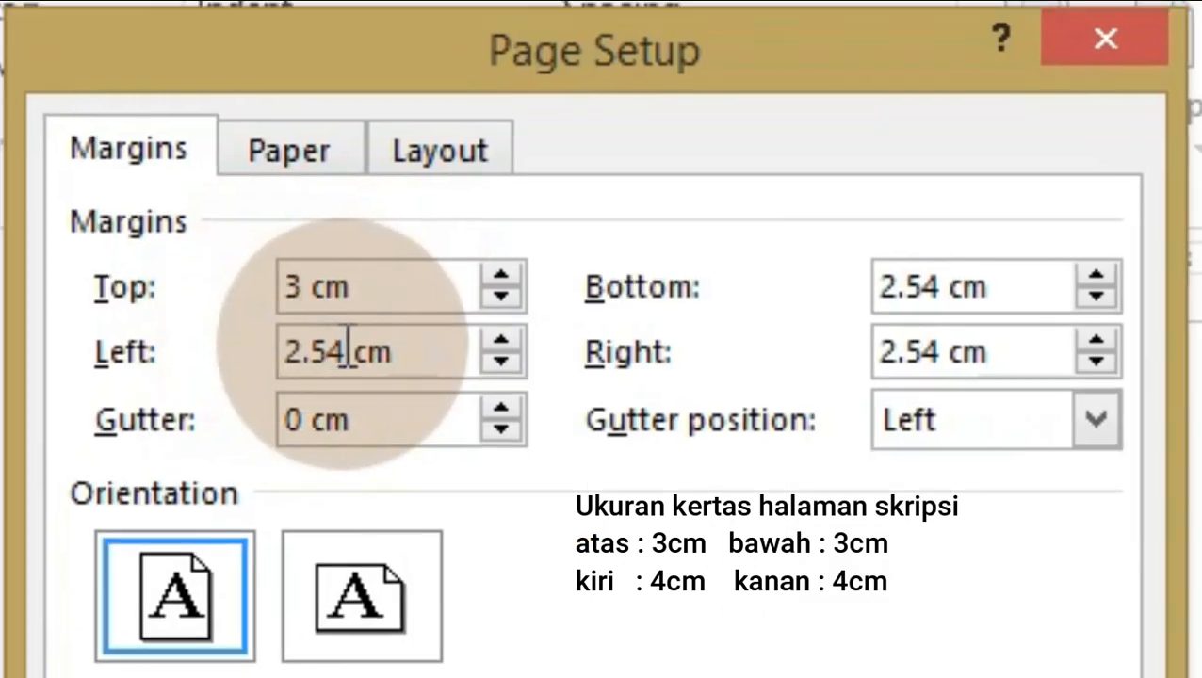
double_click(325, 329)
text(3)
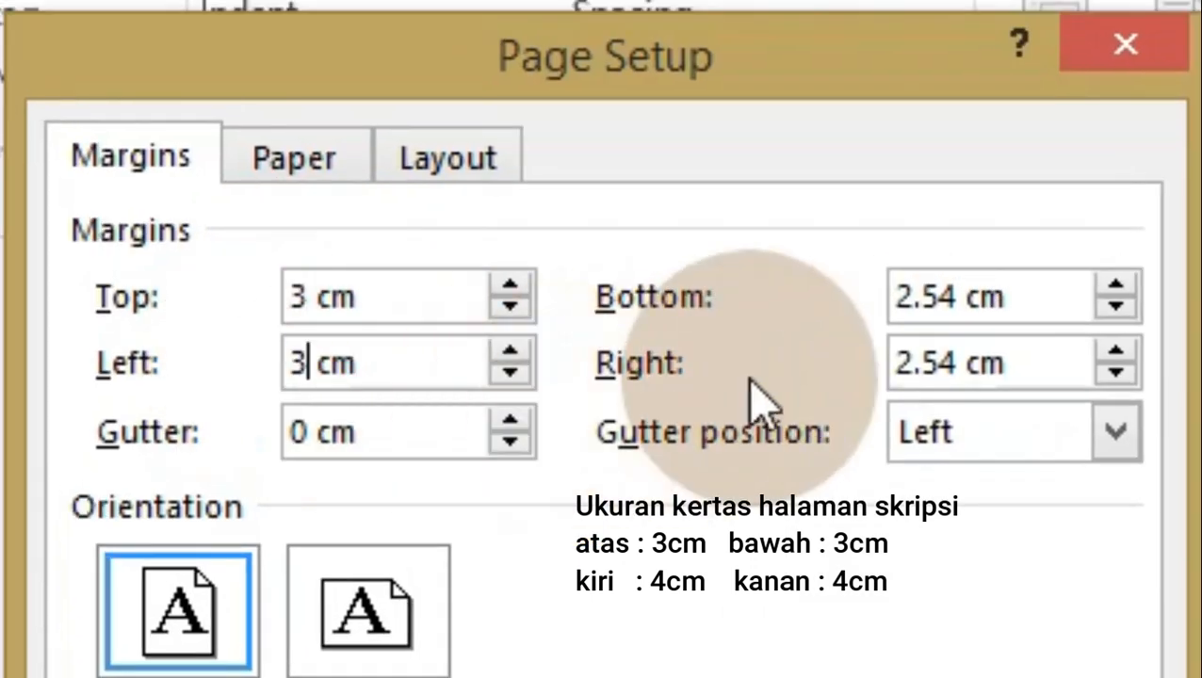
click(959, 282)
double_click(959, 282)
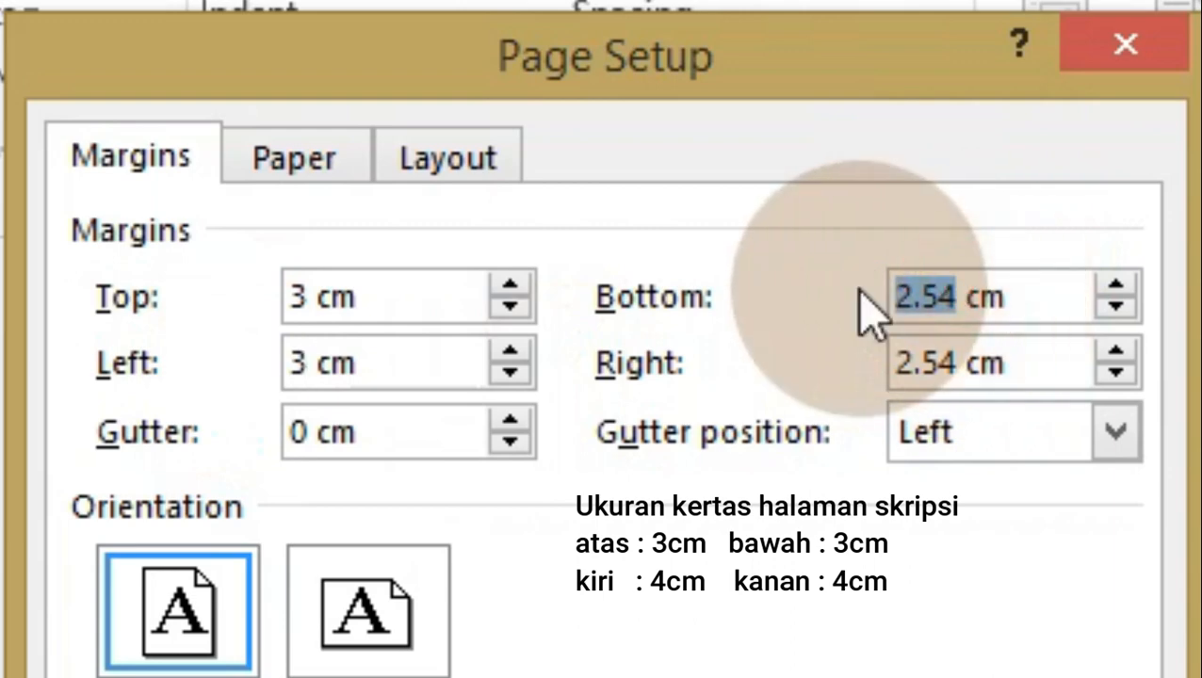
text(4)
double_click(958, 364)
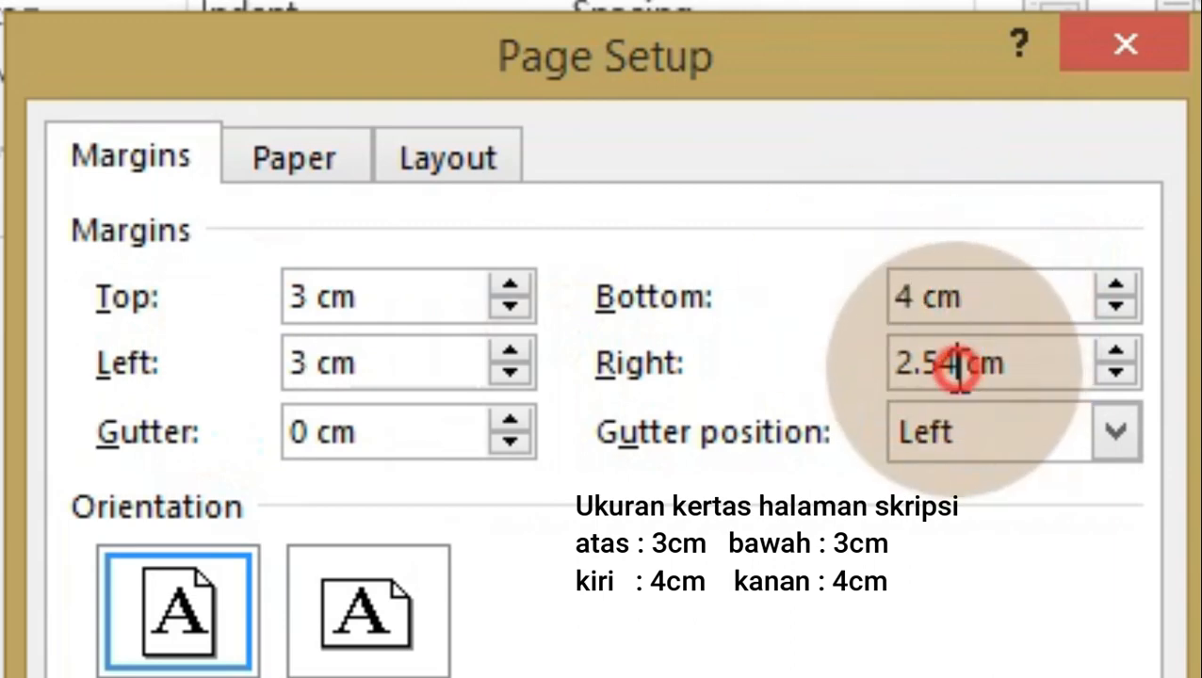
text(4)
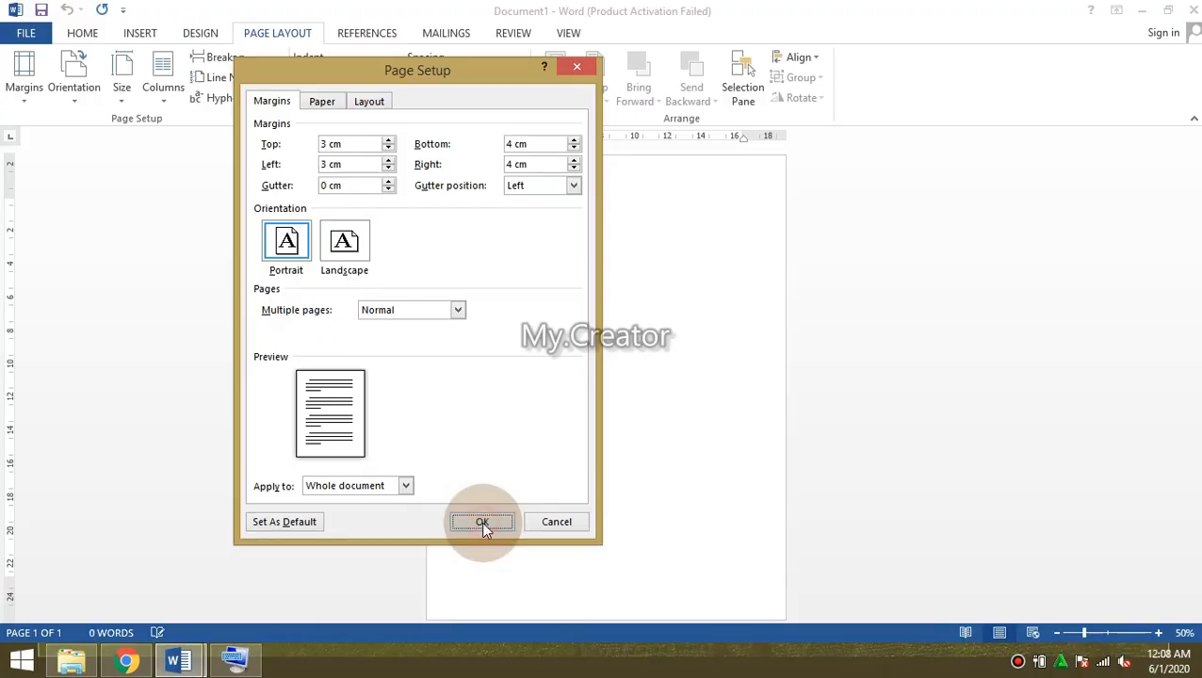
click(577, 601)
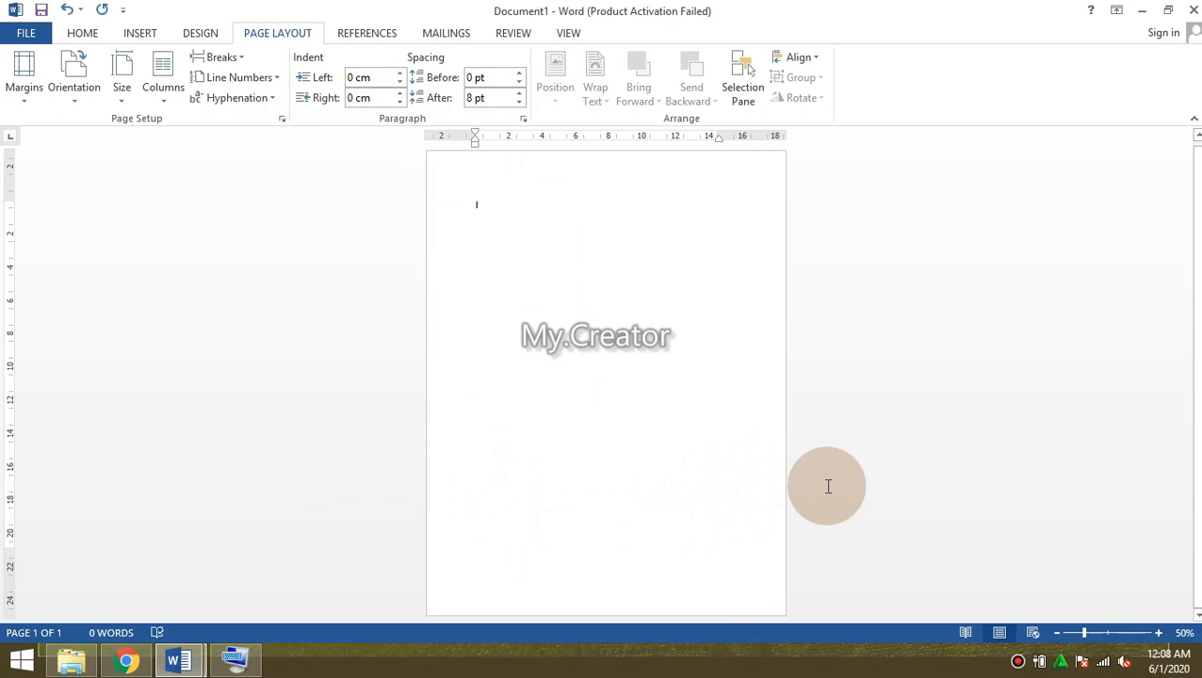
text(ANALISIS)
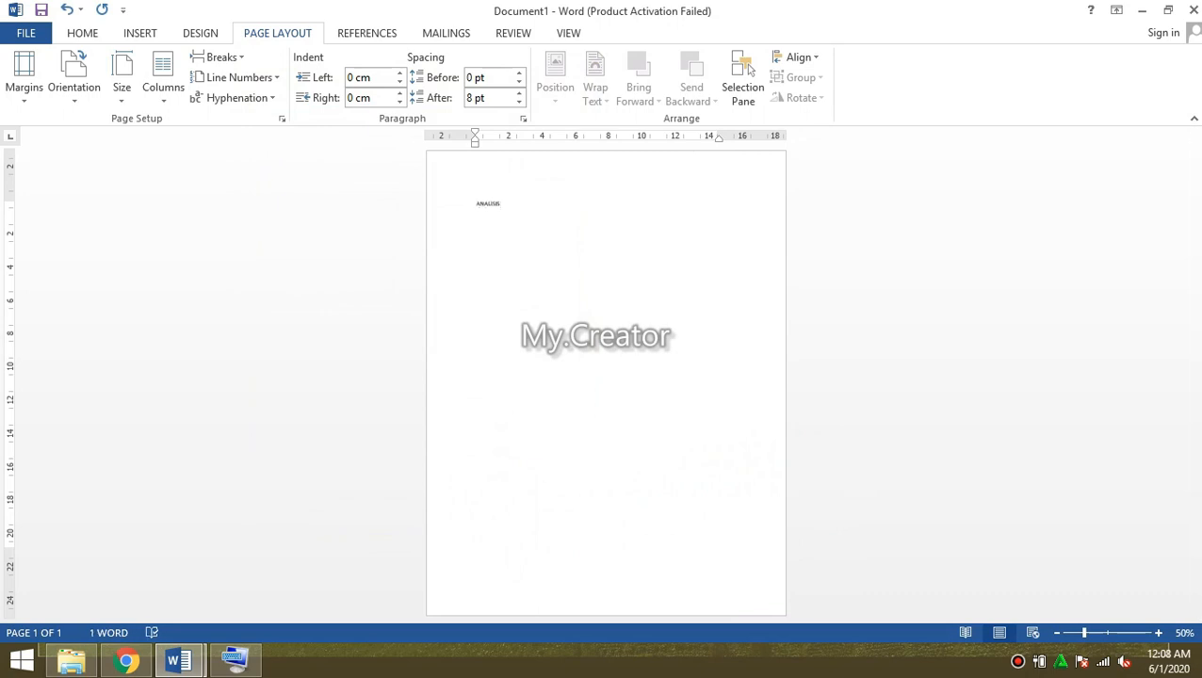
key(ctrl+a)
key(BackSpace)
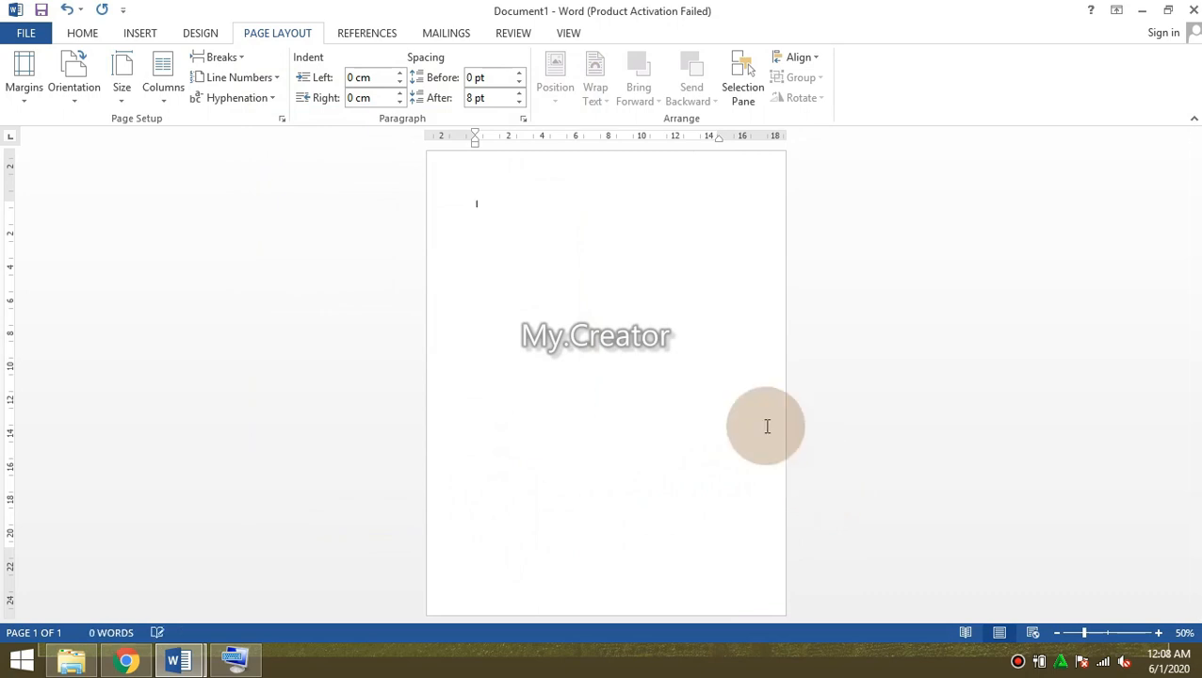
- Set the font for the document text to Times New Roman at size 16
click(76, 41)
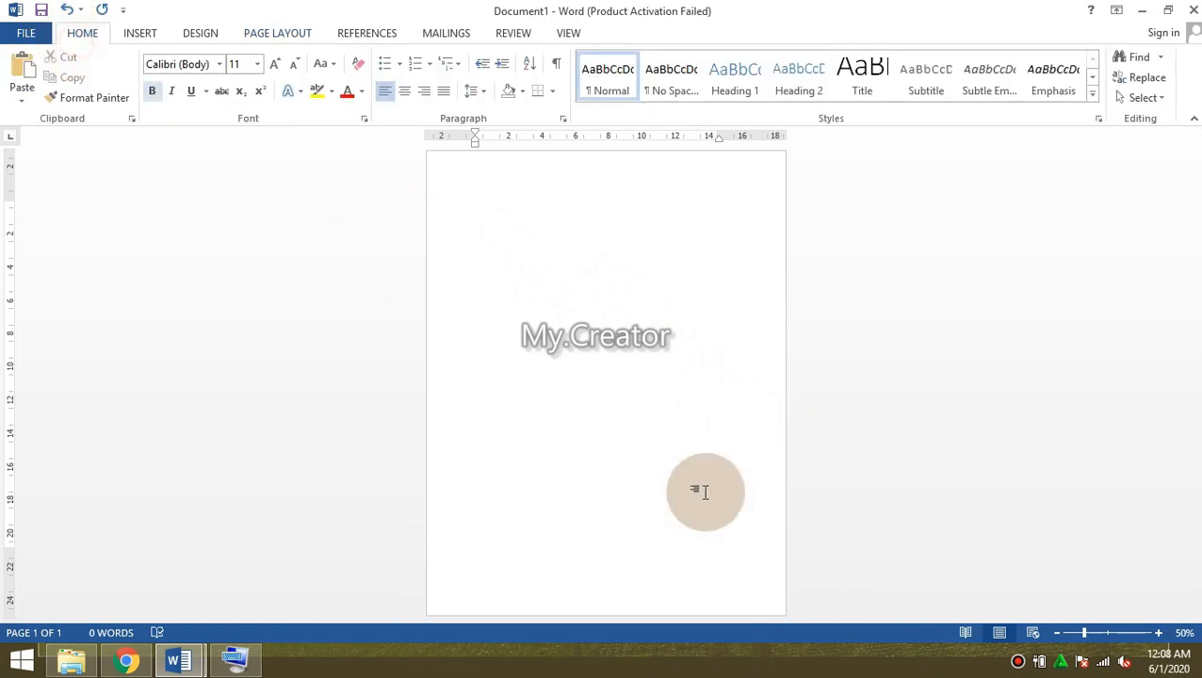
click(1159, 633)
click(1159, 633)
click(1159, 633)
click(1159, 633)
click(1158, 633)
click(1158, 633)
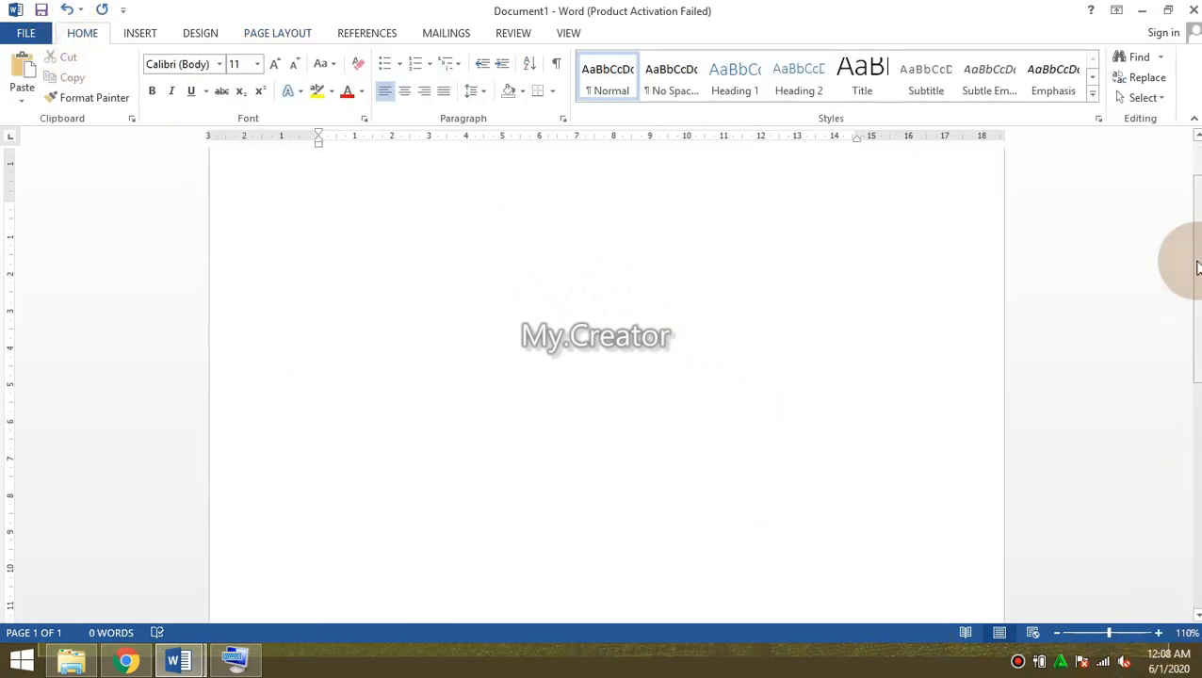
drag(1197, 266, 1180, 180)
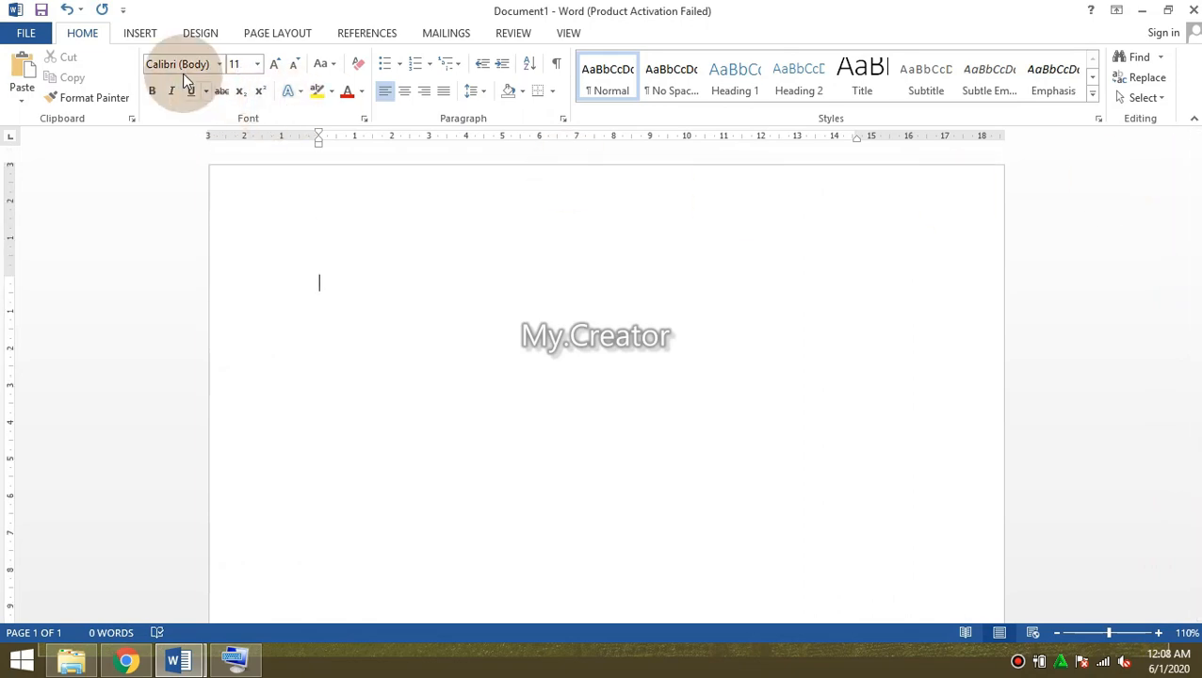
text(T)
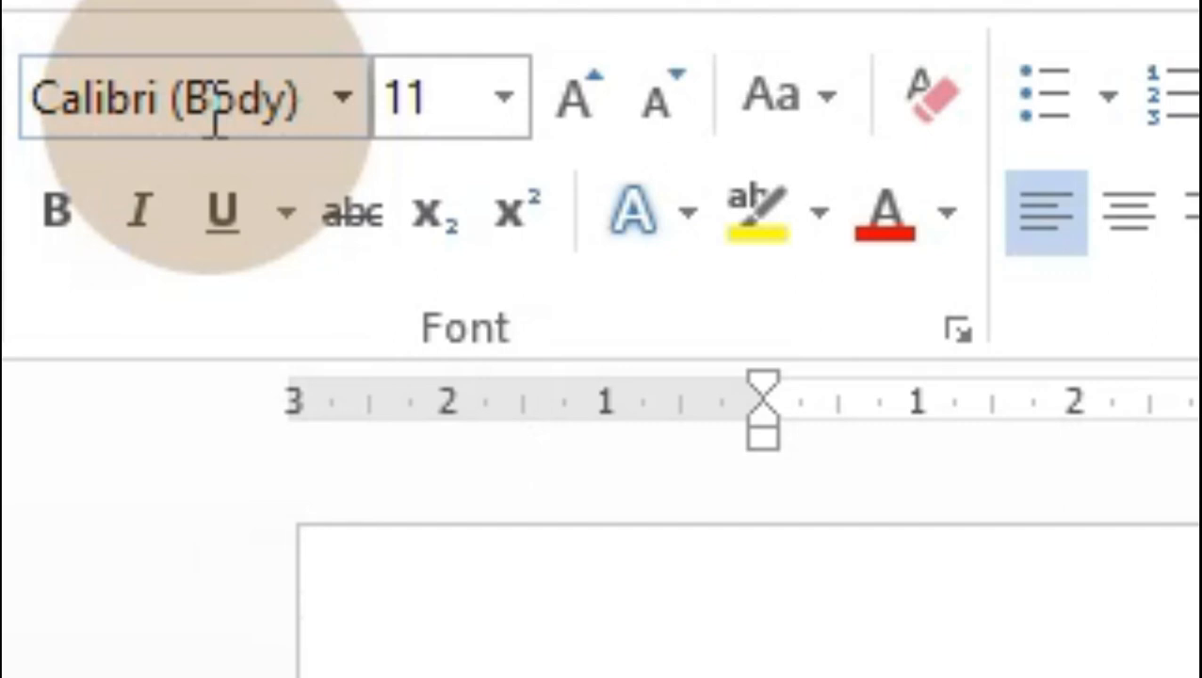
click(209, 113)
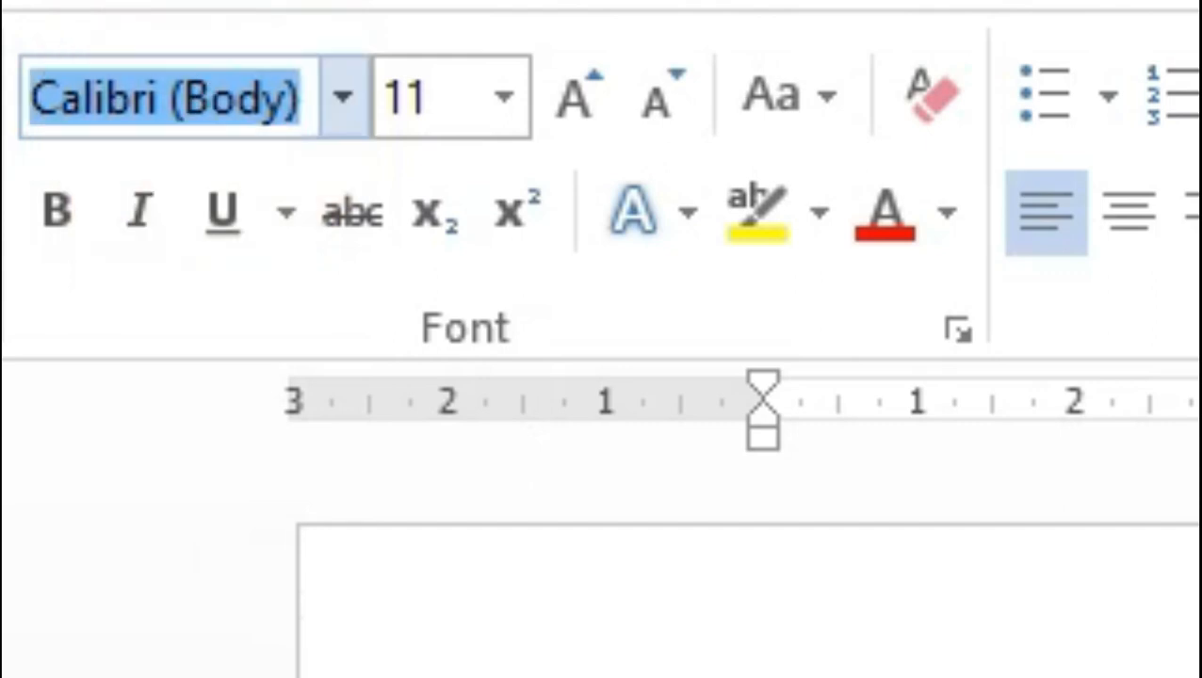
text(Times New Ro)
click(582, 106)
click(582, 105)
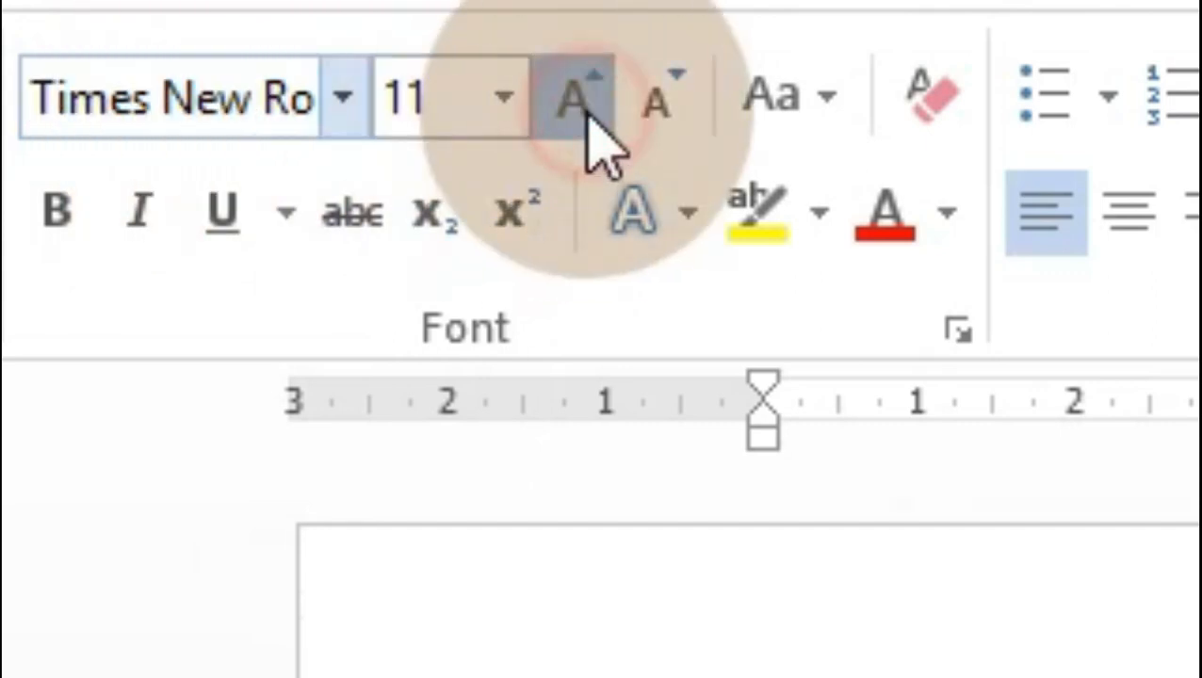
double_click(582, 106)
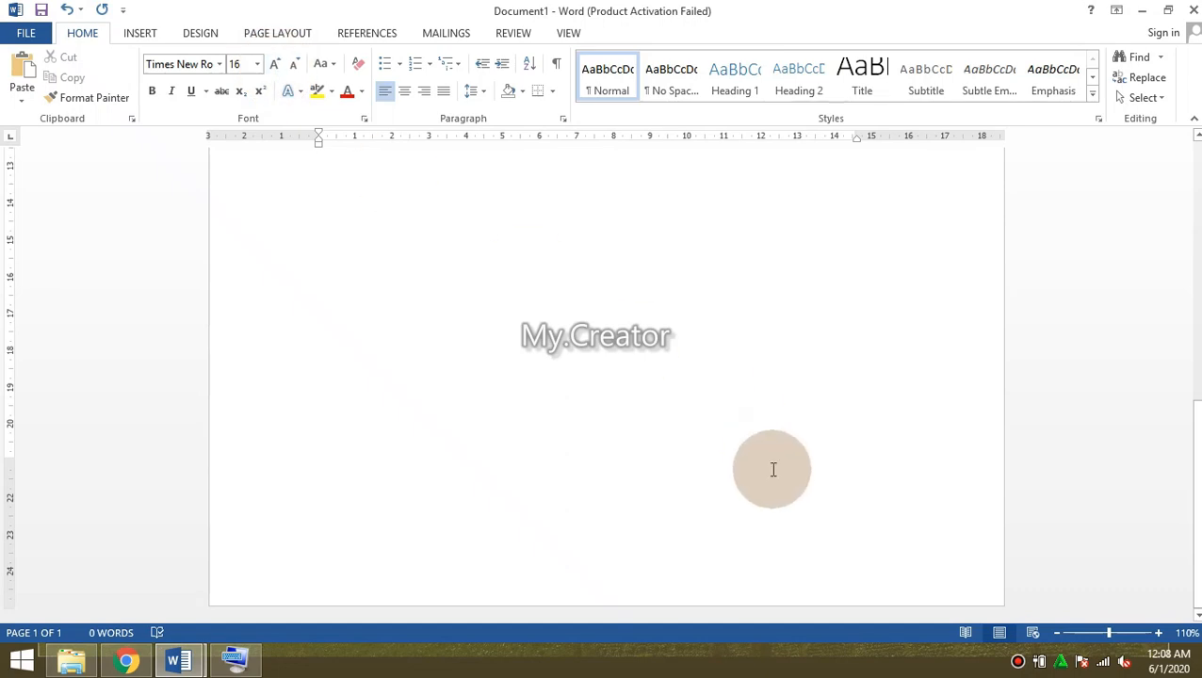
click(1057, 634)
click(1057, 634)
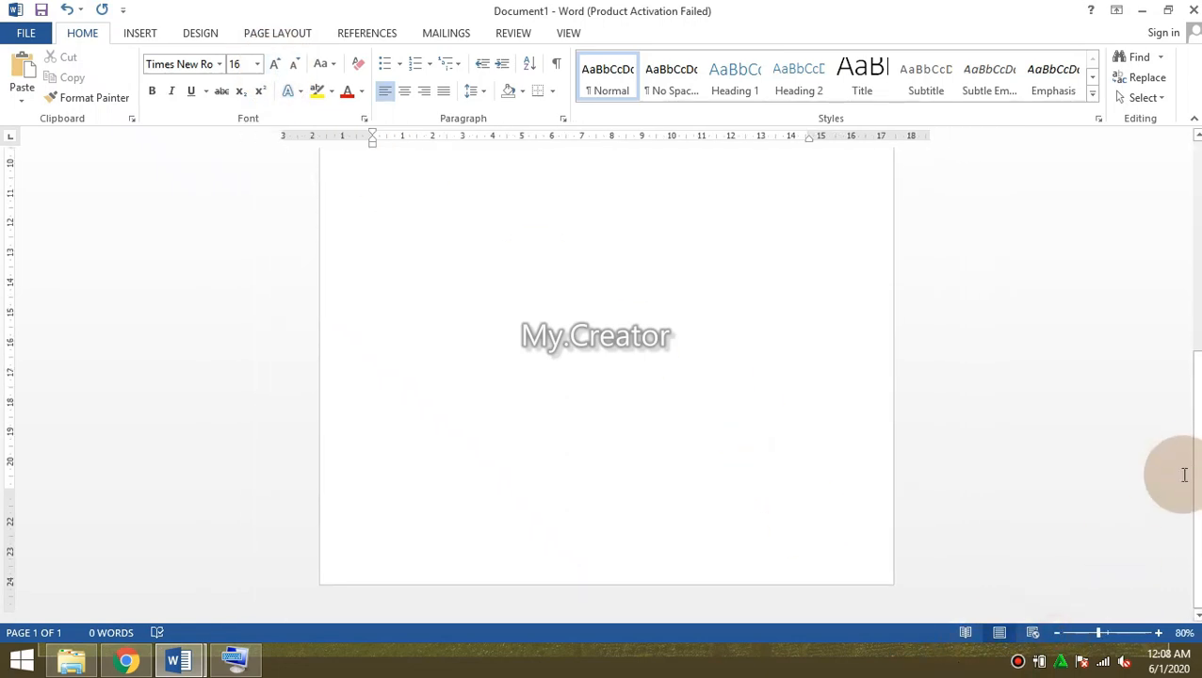
scroll(1196, 455, up, 5)
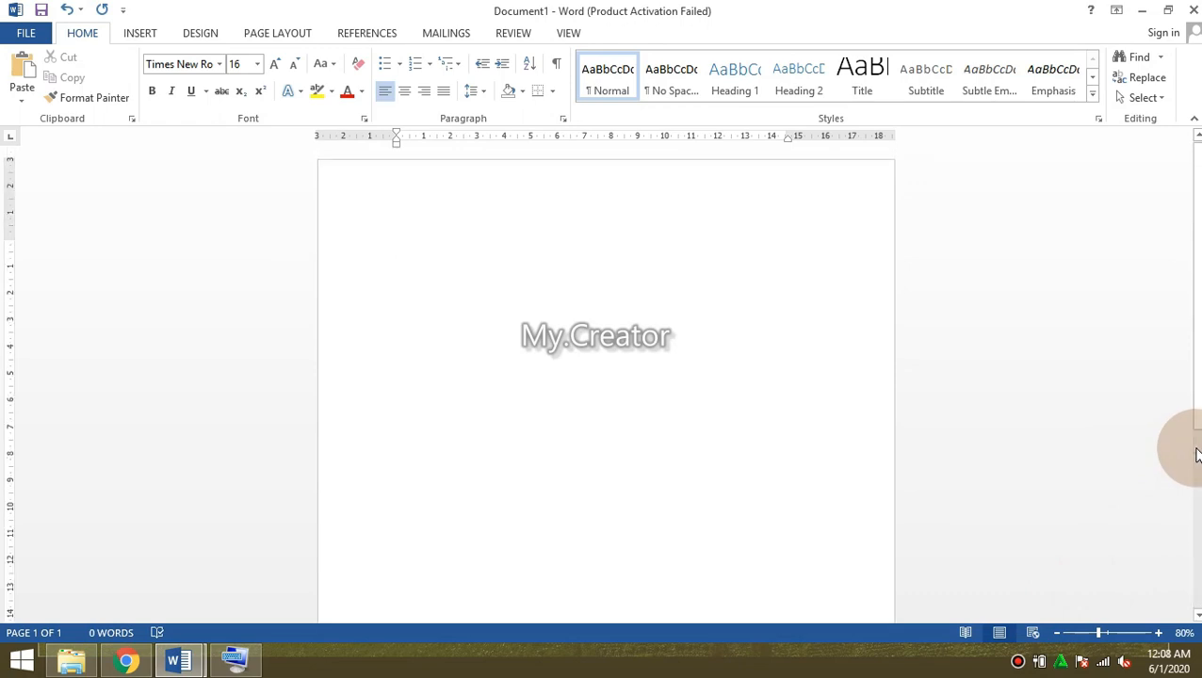
scroll(1197, 455, down, 5)
scroll(1197, 455, up, 5)
text(a)
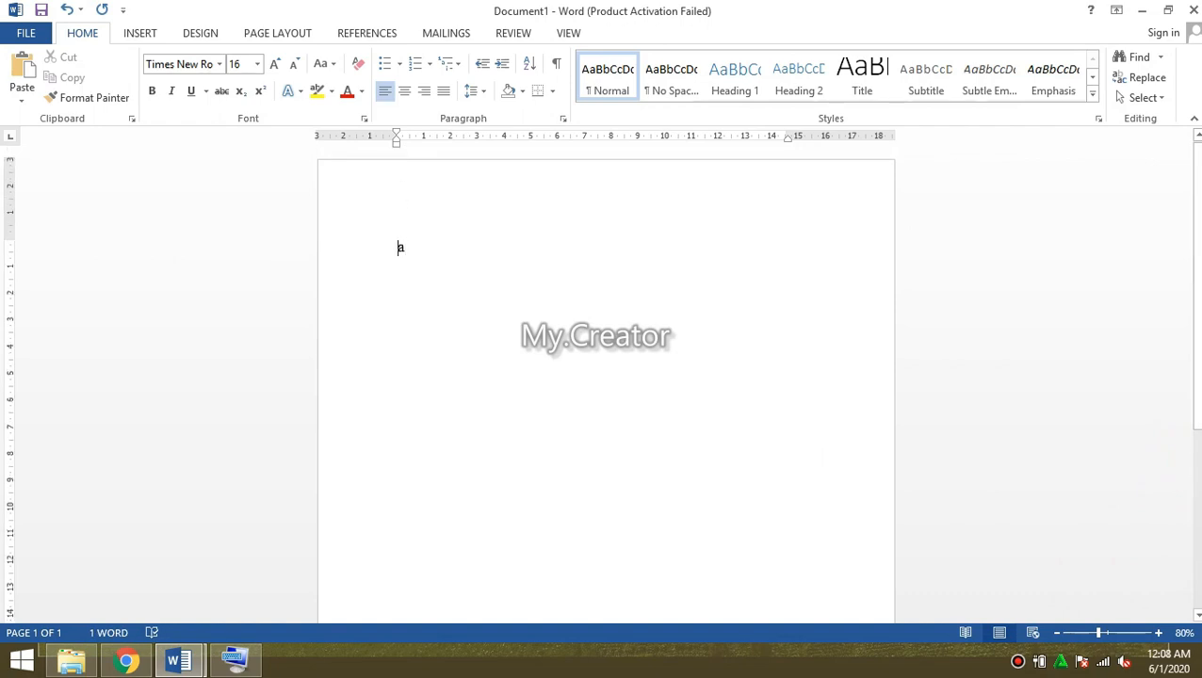
key(BackSpace)
scroll(1192, 450, down, 5)
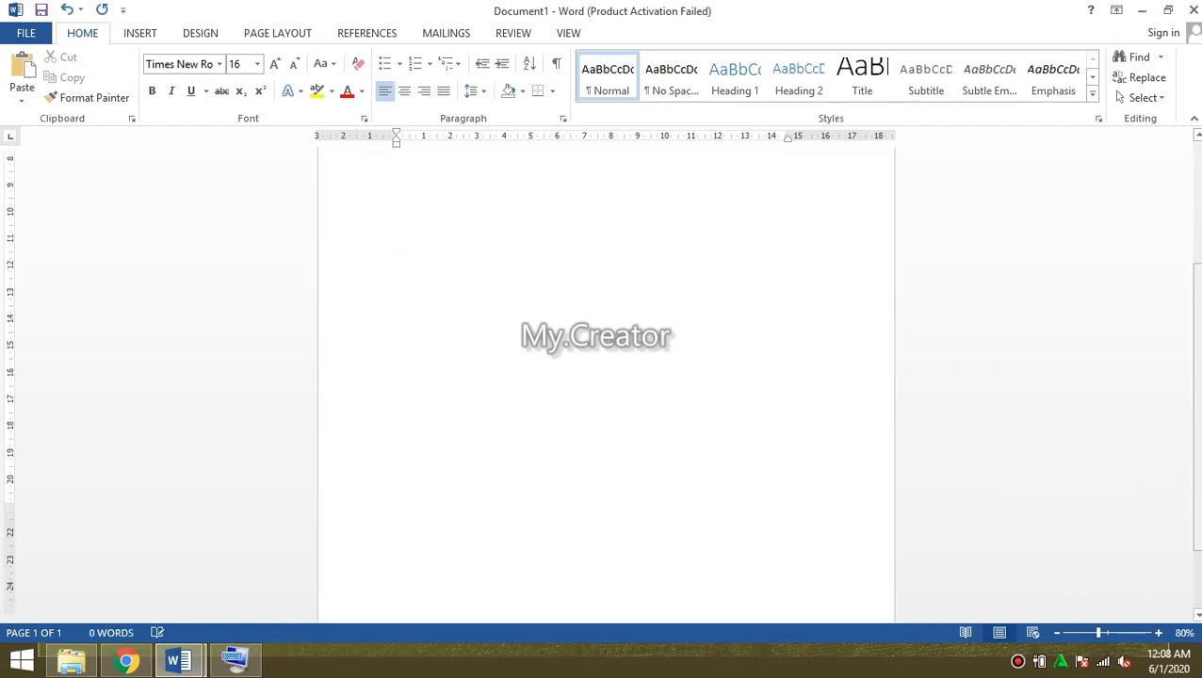
- Write the first title line, "ANALISIS TINGKAT KEPATUHAN PAJAK", at the top of the page
text(ANALISIS )
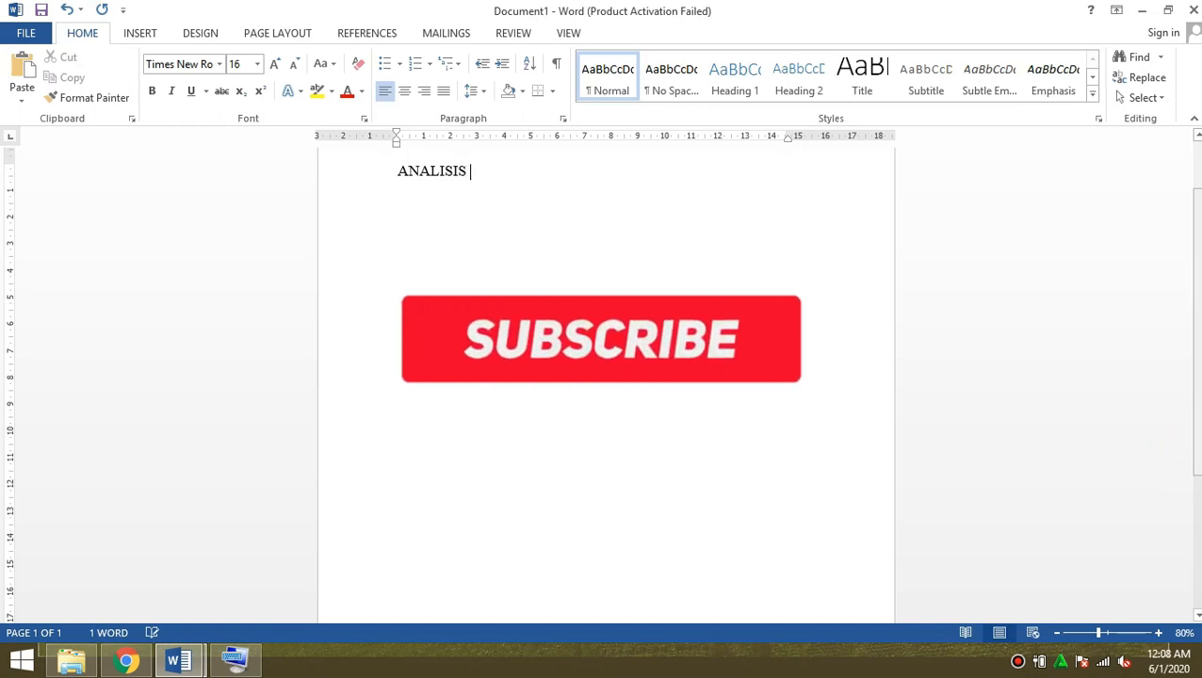
text(TINGKA)
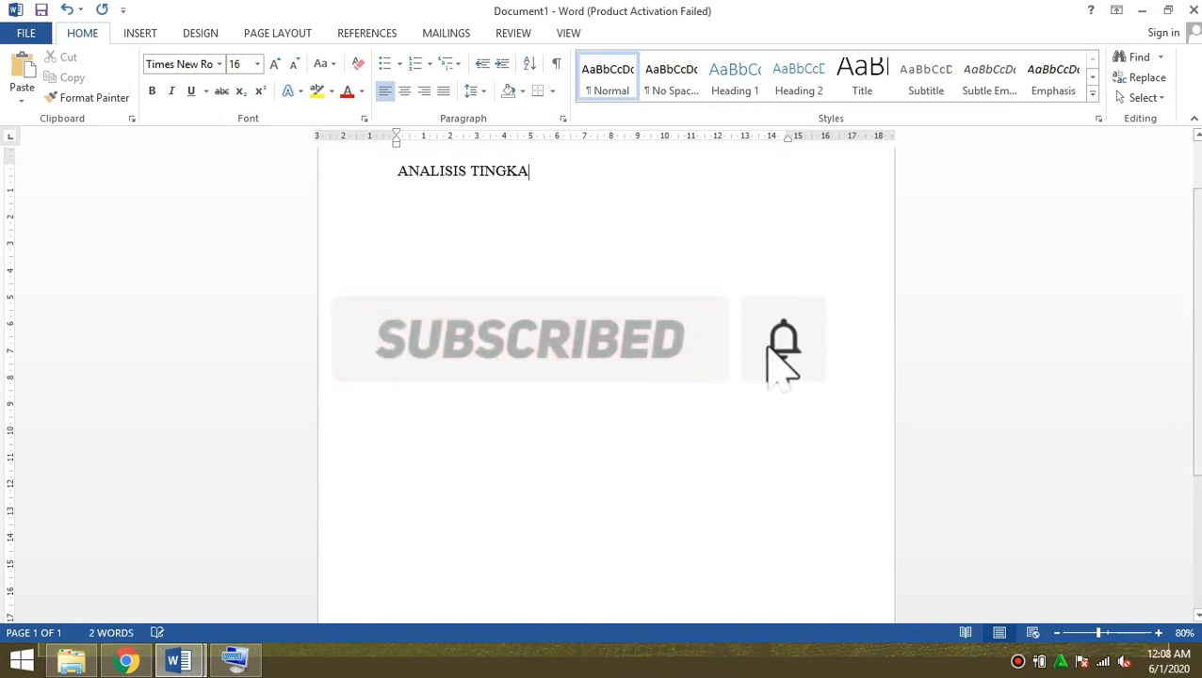
text(T)
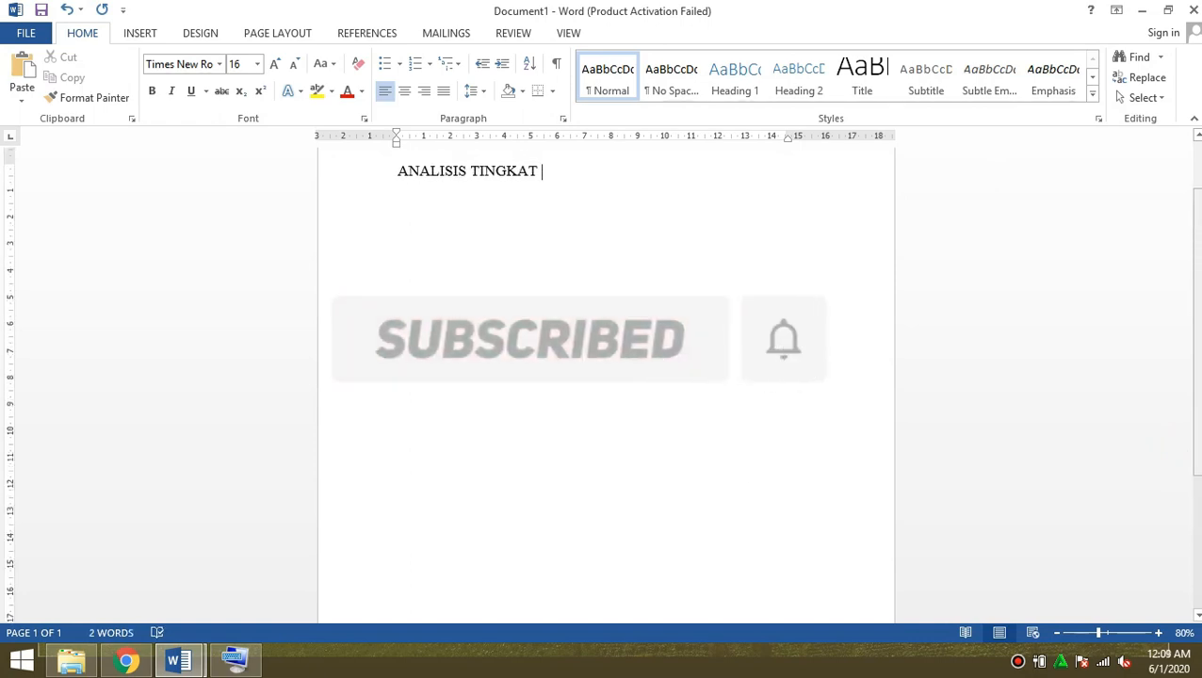
scroll(400, 247, up, 2)
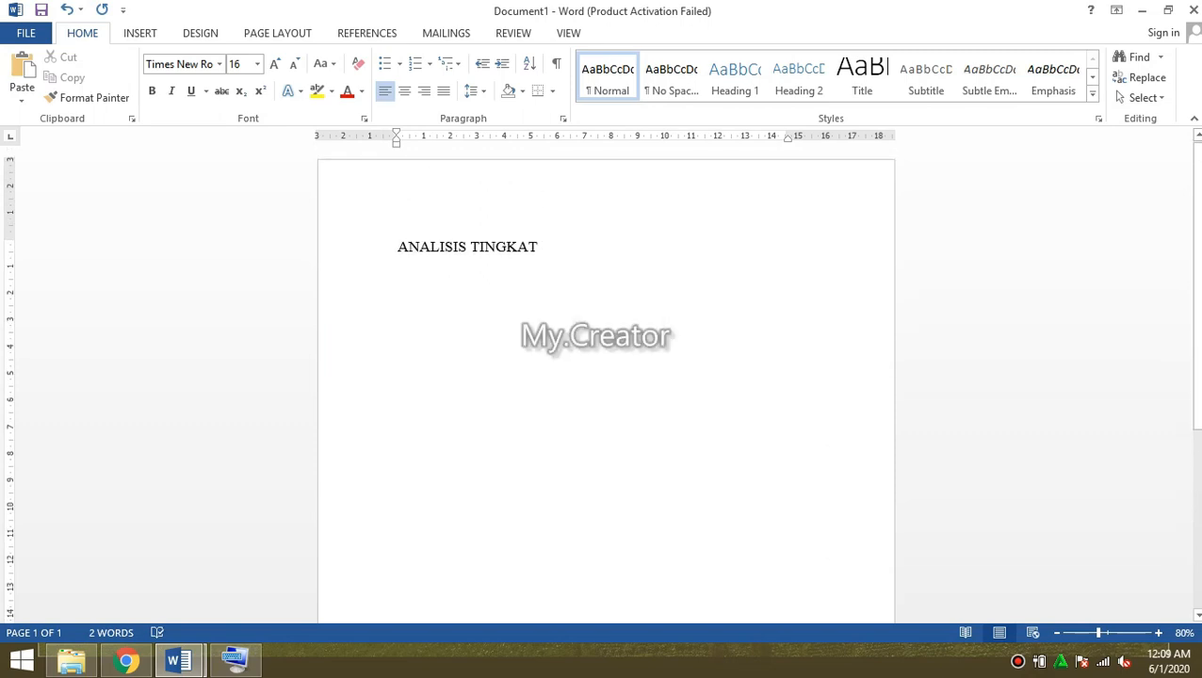
text(KEPA)
scroll(606, 377, down, 2)
text(TUHAN PAJAK)
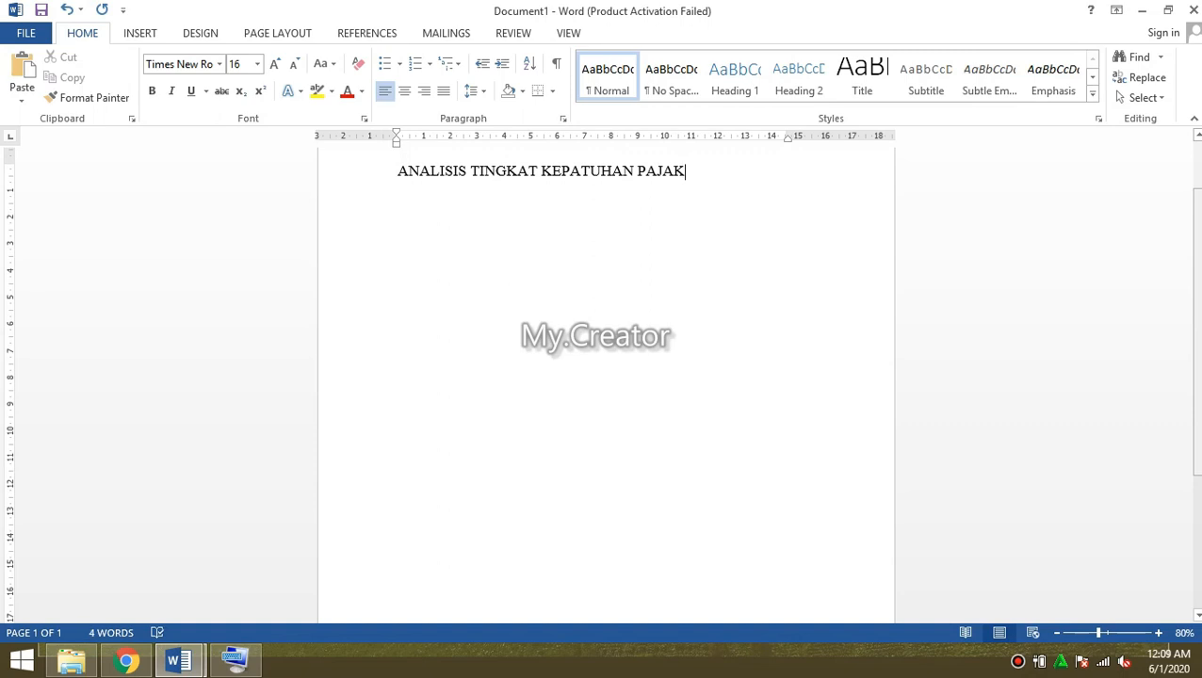
- Write "ATAS TRANSAKSI ONLINE" as the second title line, with only the word ONLINE in italics
scroll(605, 377, down, 1)
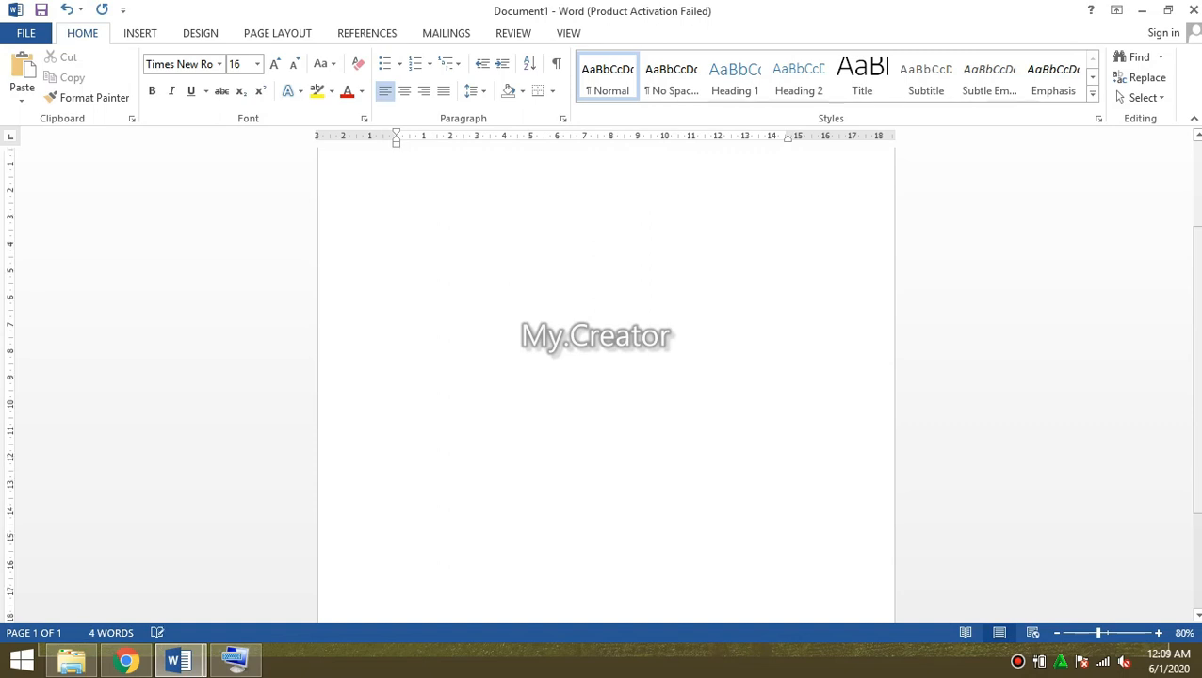
text(ATAS TRANSAKSI)
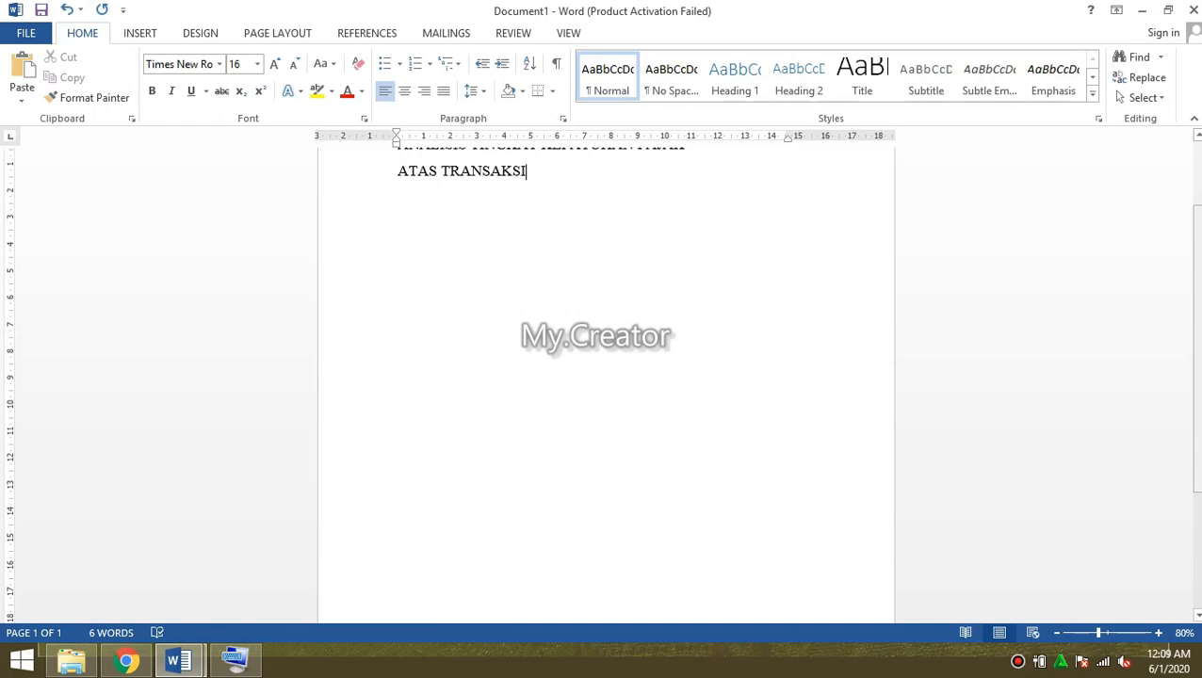
key(ctrl+i)
text(/NLNE)
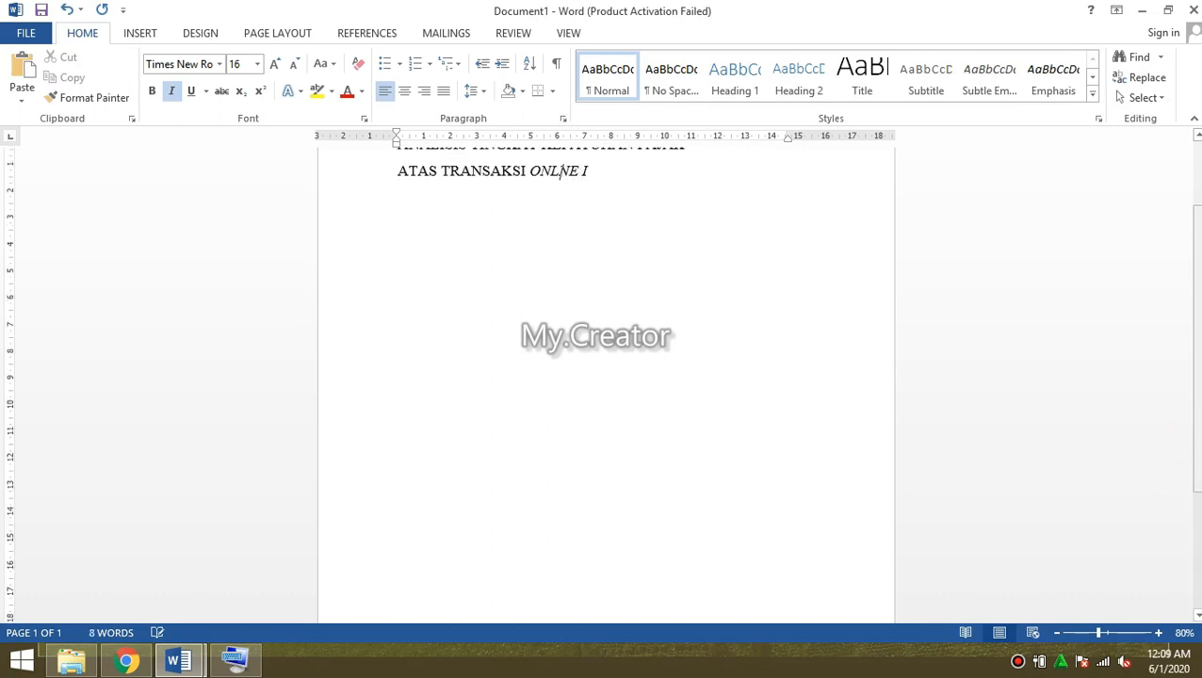
key(Left)
key(Left)
key(Left)
key(Left)
click(1179, 449)
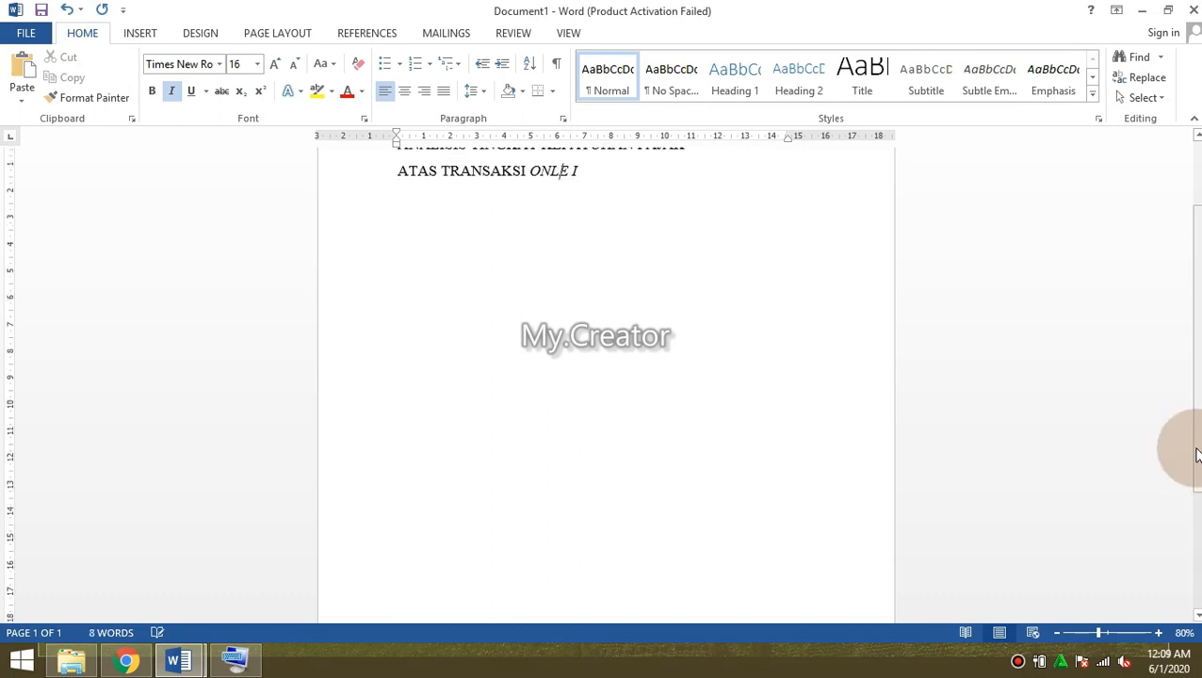
text(IN)
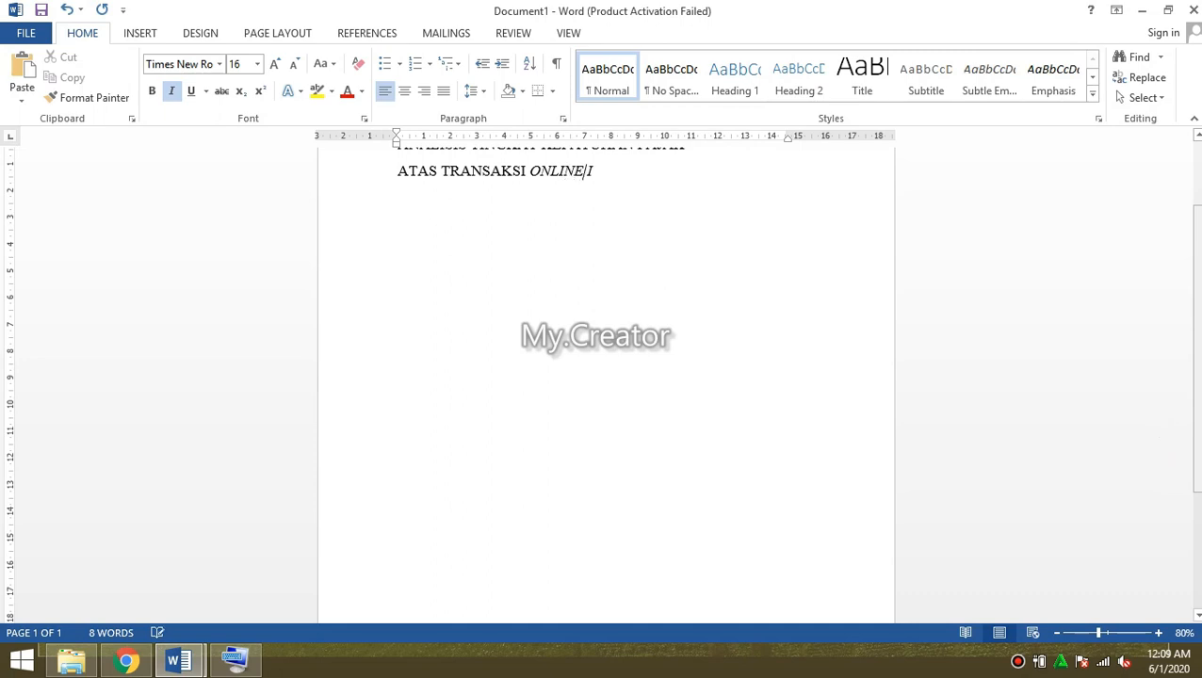
- Complete the second title line with "(E-COMMERCE)", keeping the parentheses upright and the word inside them in italics
click(1196, 455)
key(ctrl+i)
text(())
scroll(1181, 450, down, 5)
scroll(606, 382, up, 5)
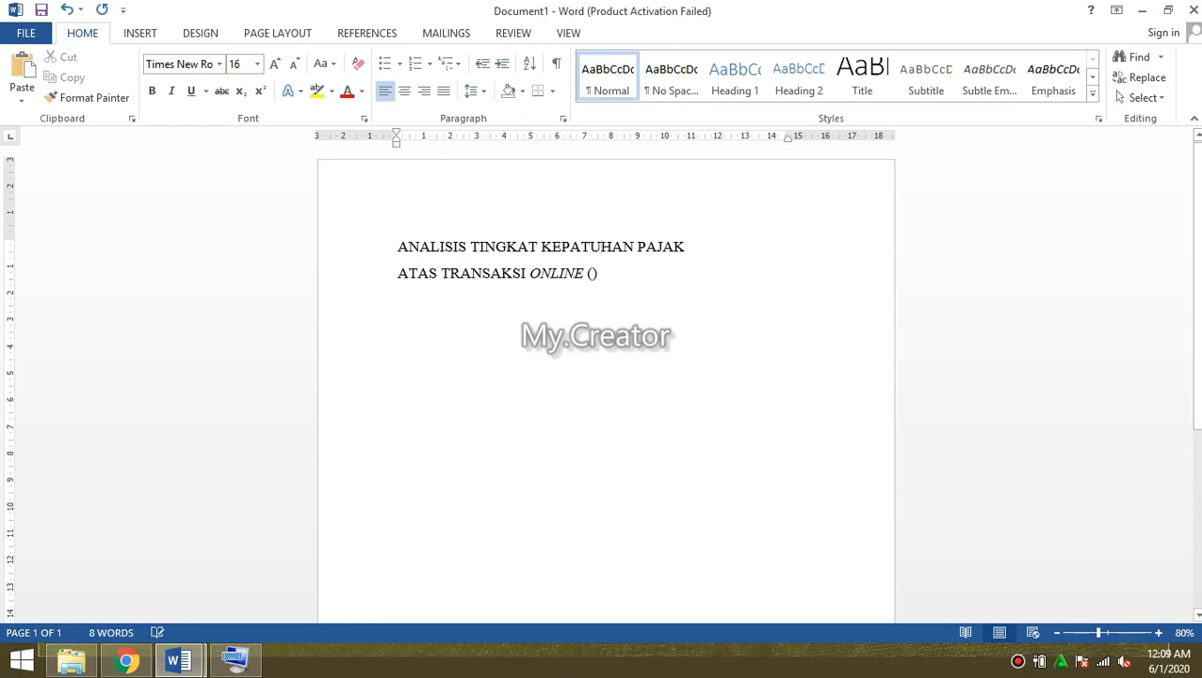
click(1197, 456)
key(ctrl+i)
key(ctrl+i)
text())
click(1197, 456)
key(ctrl+i)
text(E)
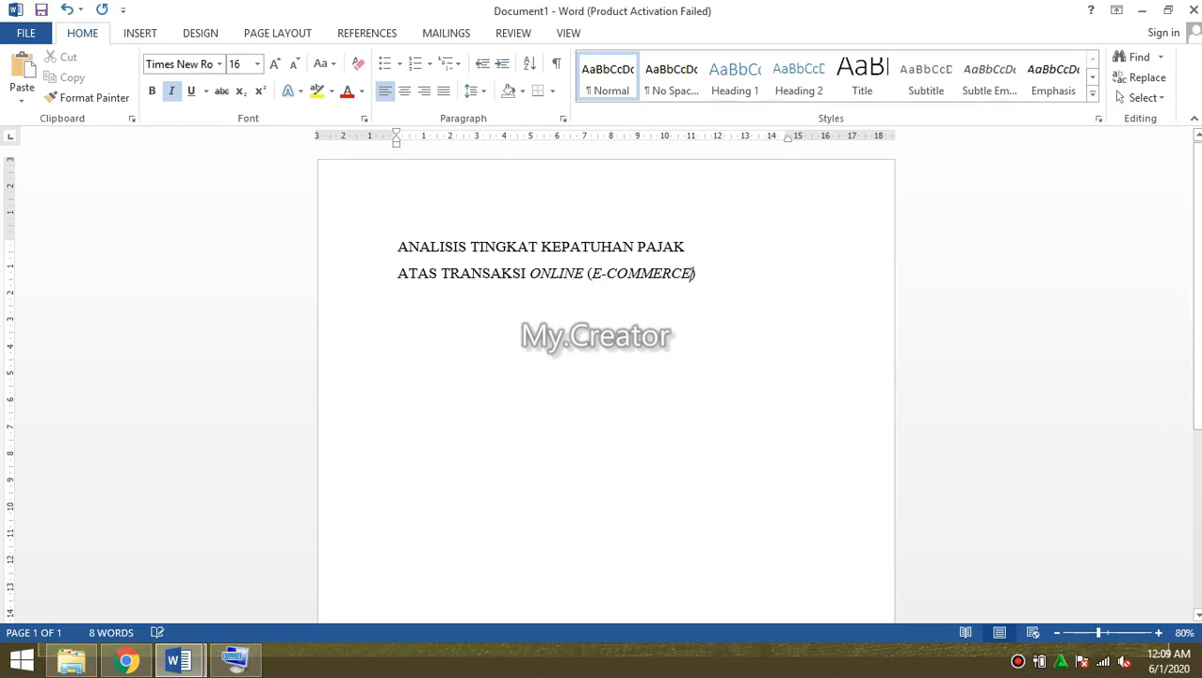
key(ctrl+i)
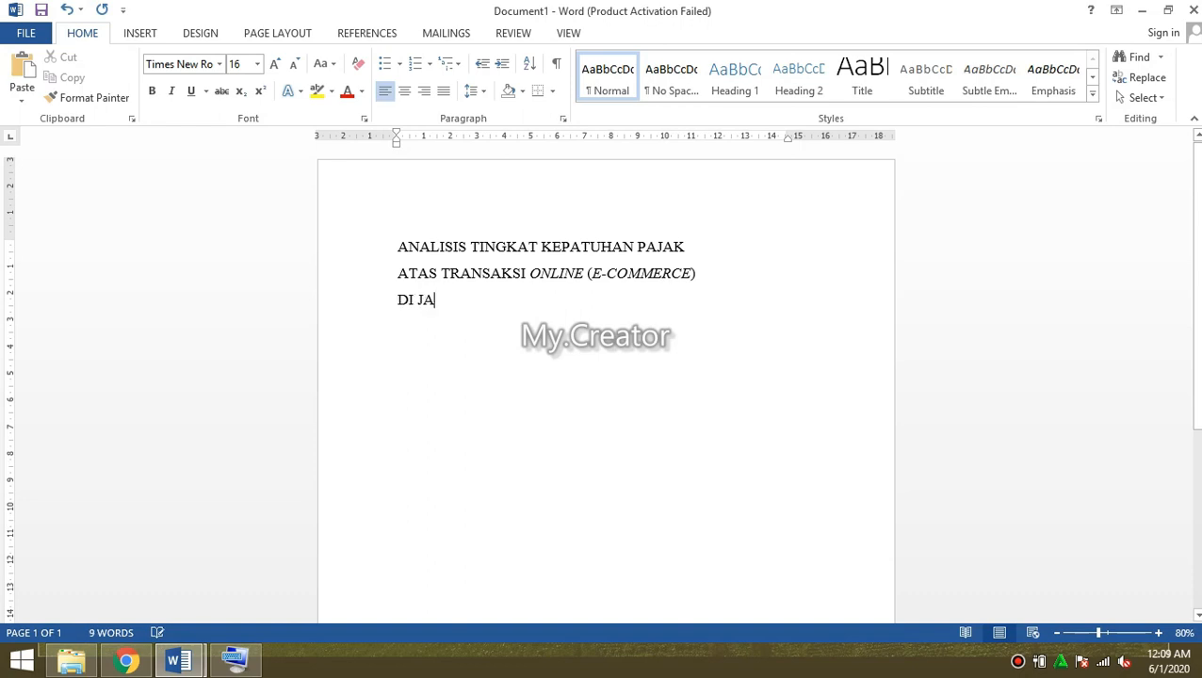
- Write "DI JAWA TIMUR" as the third title line and return the cursor to the start of the document
text(WA TIM)
scroll(606, 376, down, 1)
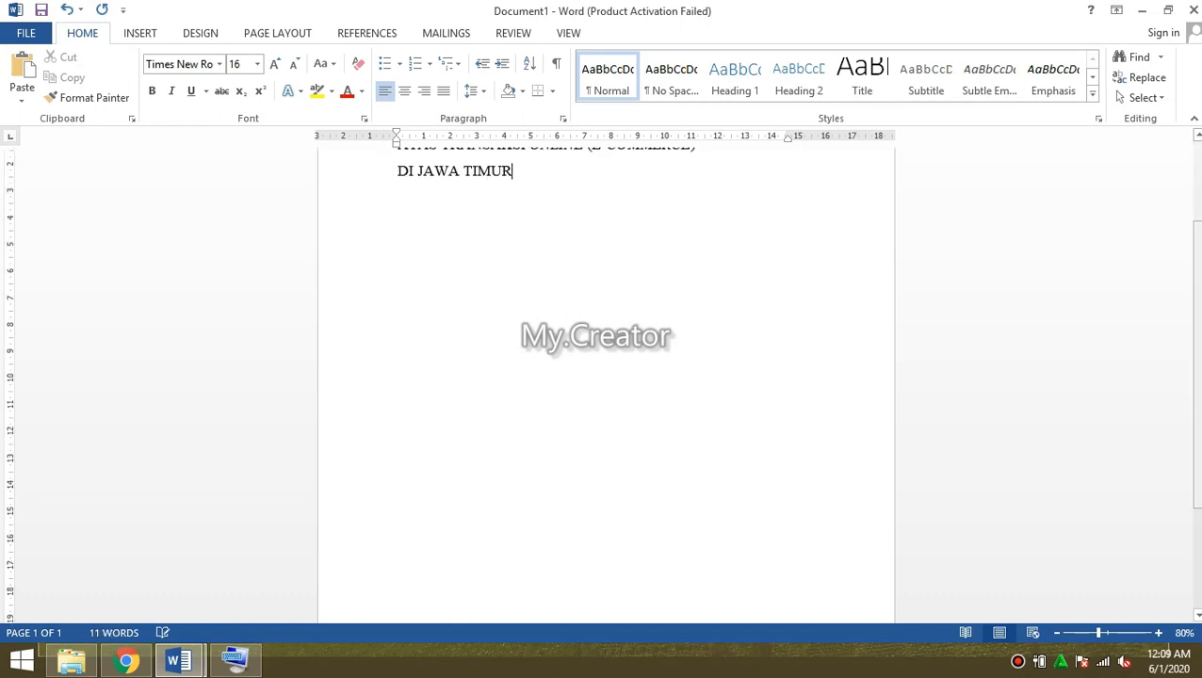
scroll(606, 377, up, 1)
scroll(606, 377, down, 3)
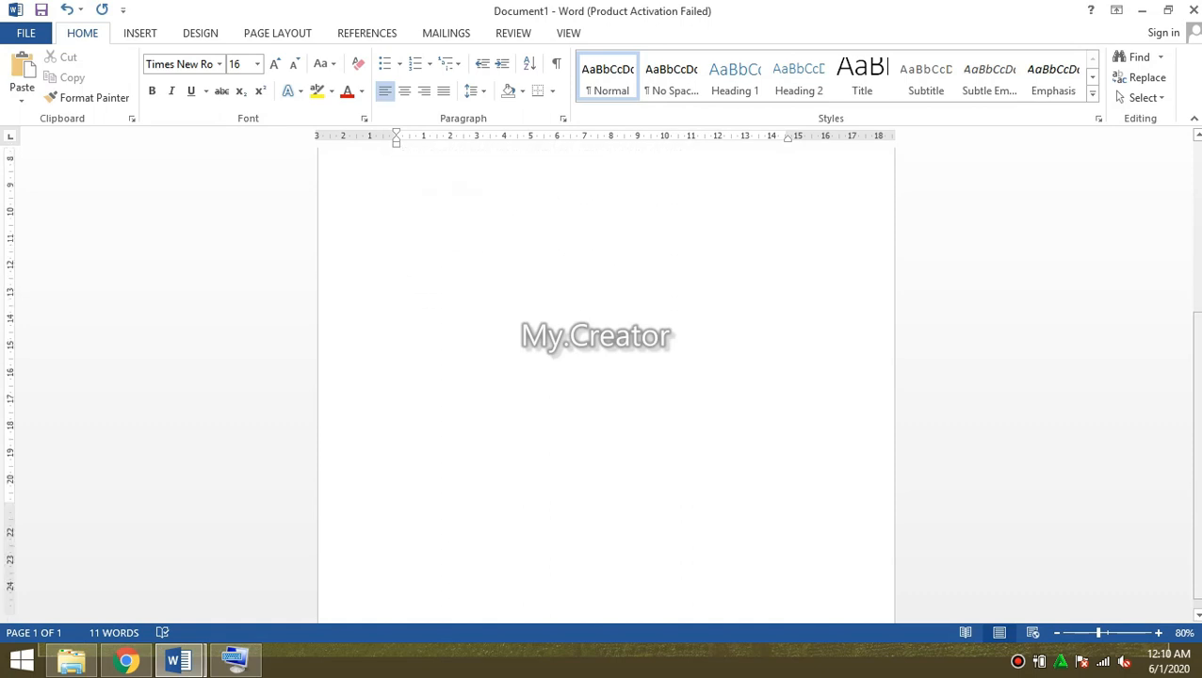
key(ctrl+Home)
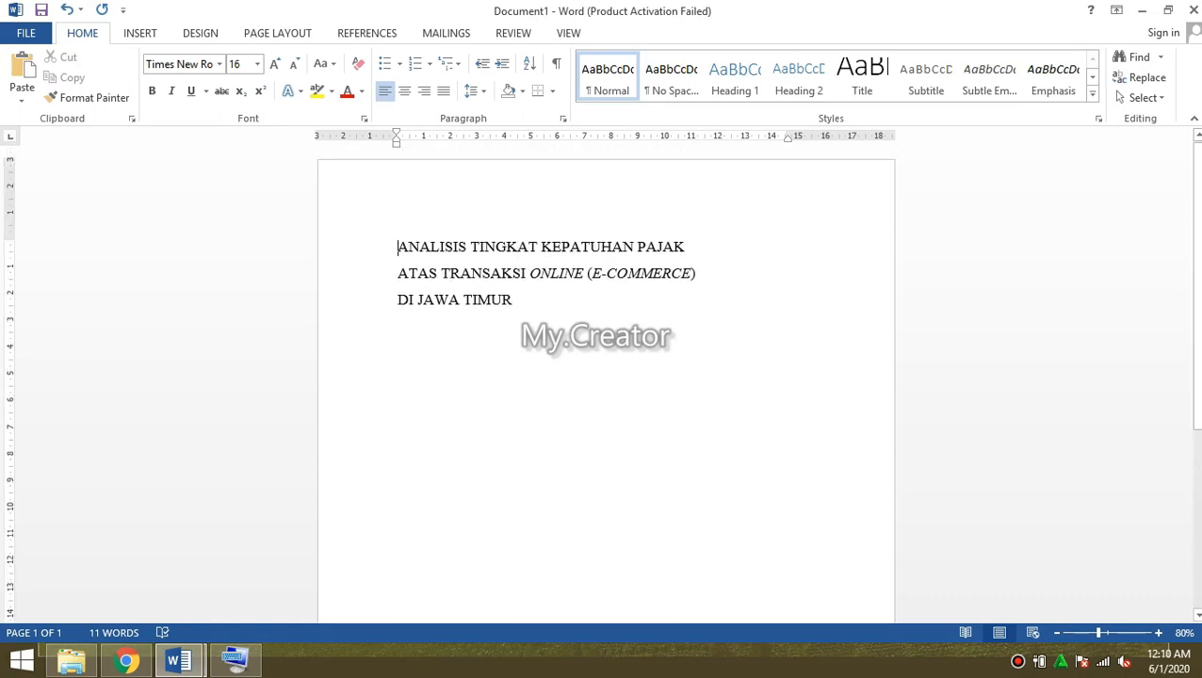
- Set the paragraph spacing after all three title lines to 0 pt
key(ctrl+a)
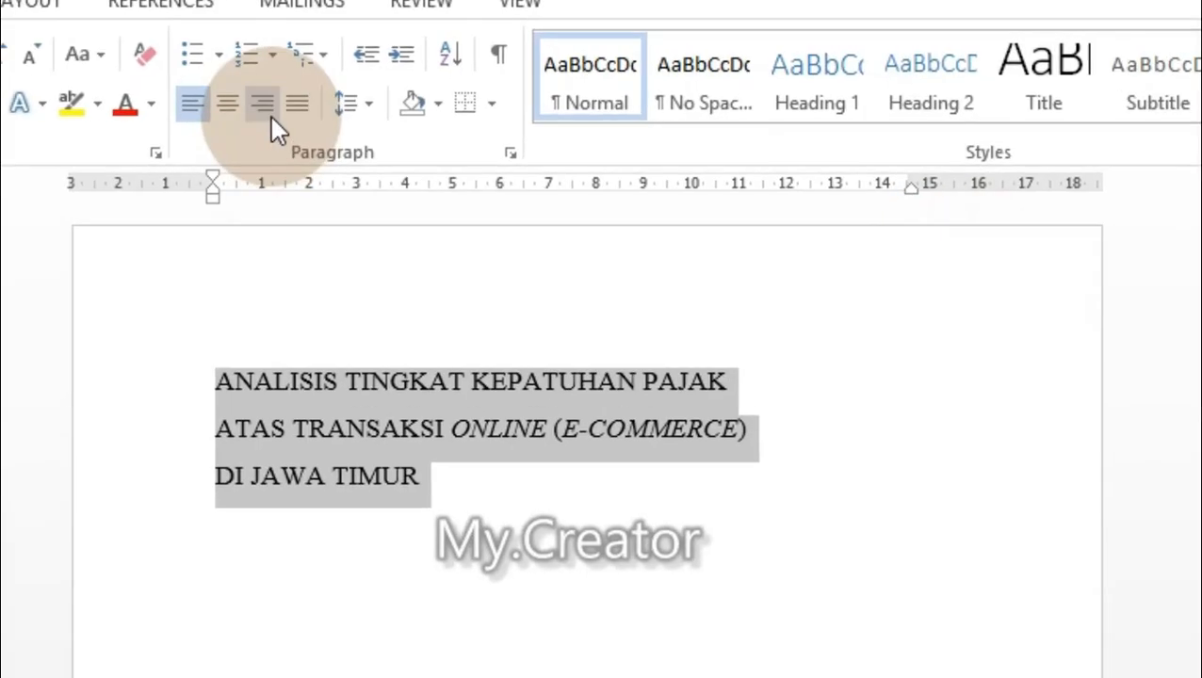
click(482, 92)
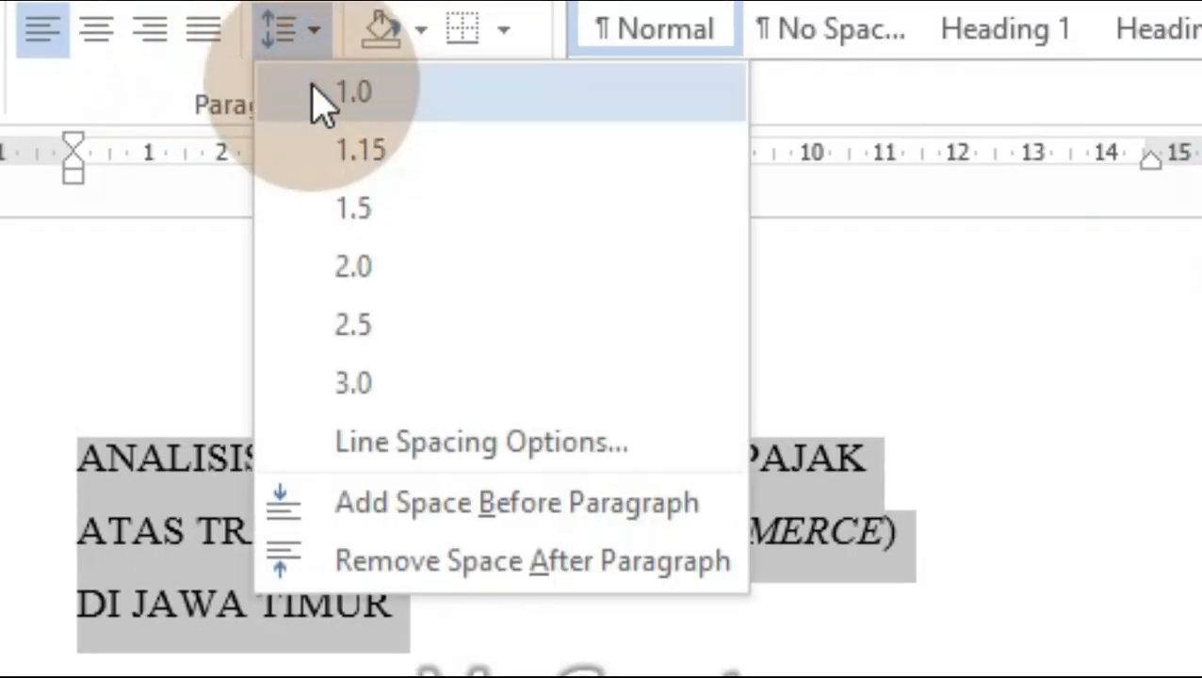
click(307, 36)
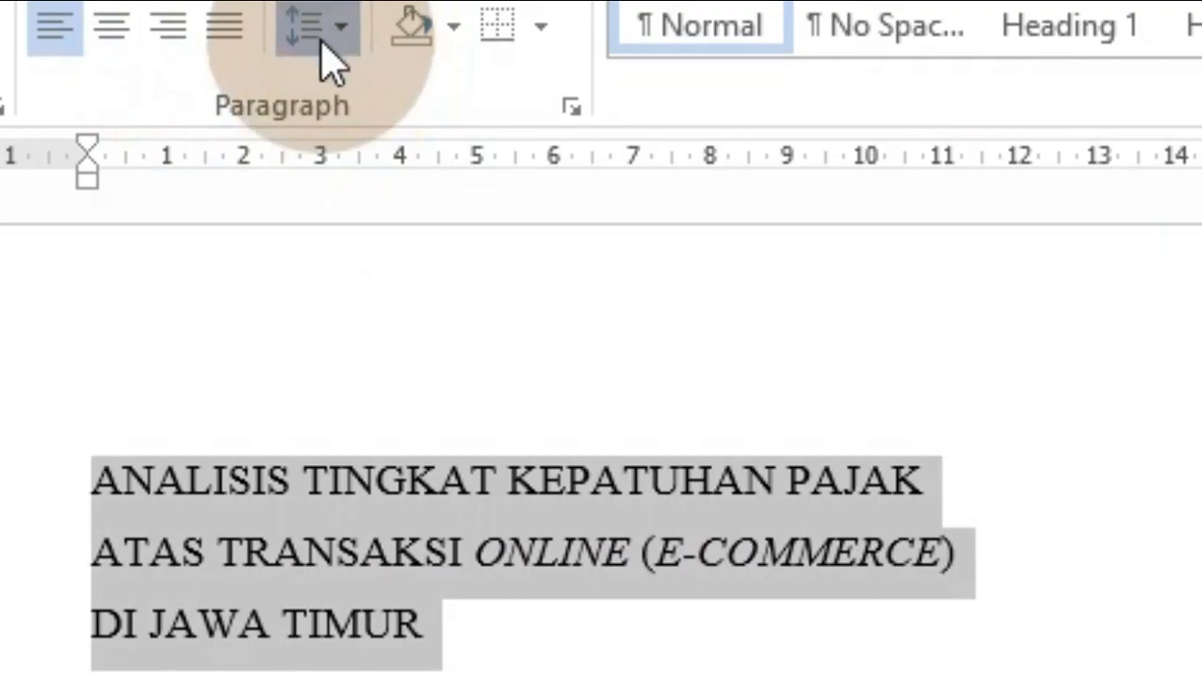
click(325, 38)
click(424, 462)
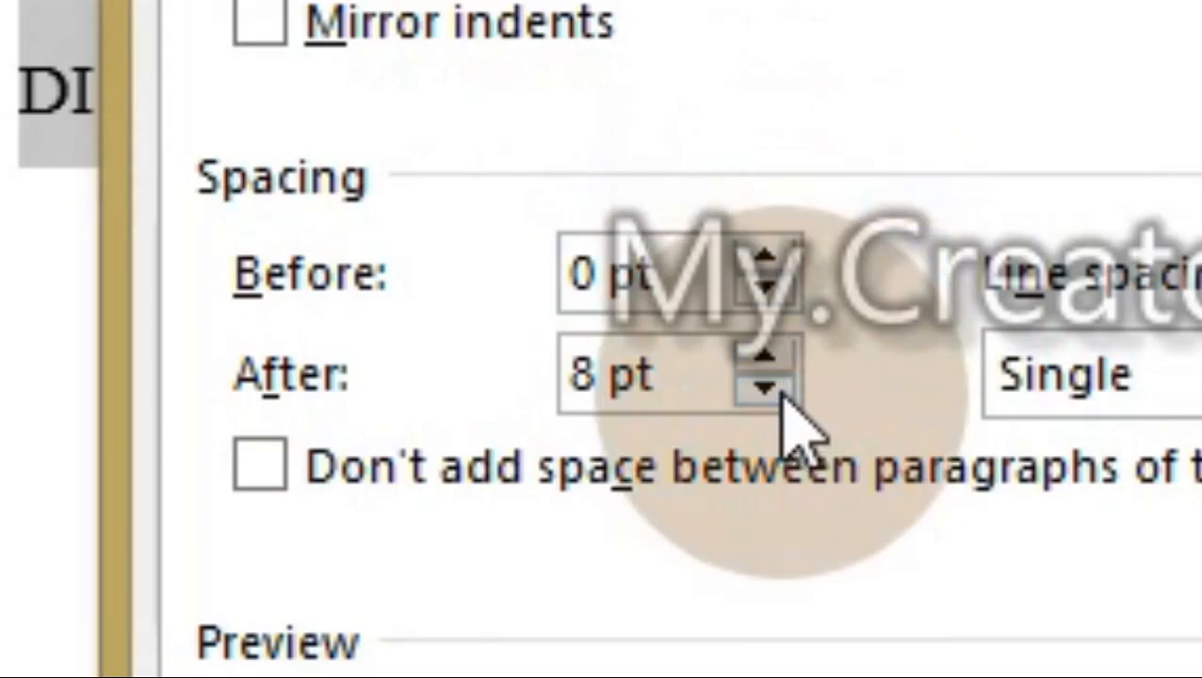
click(520, 419)
click(770, 388)
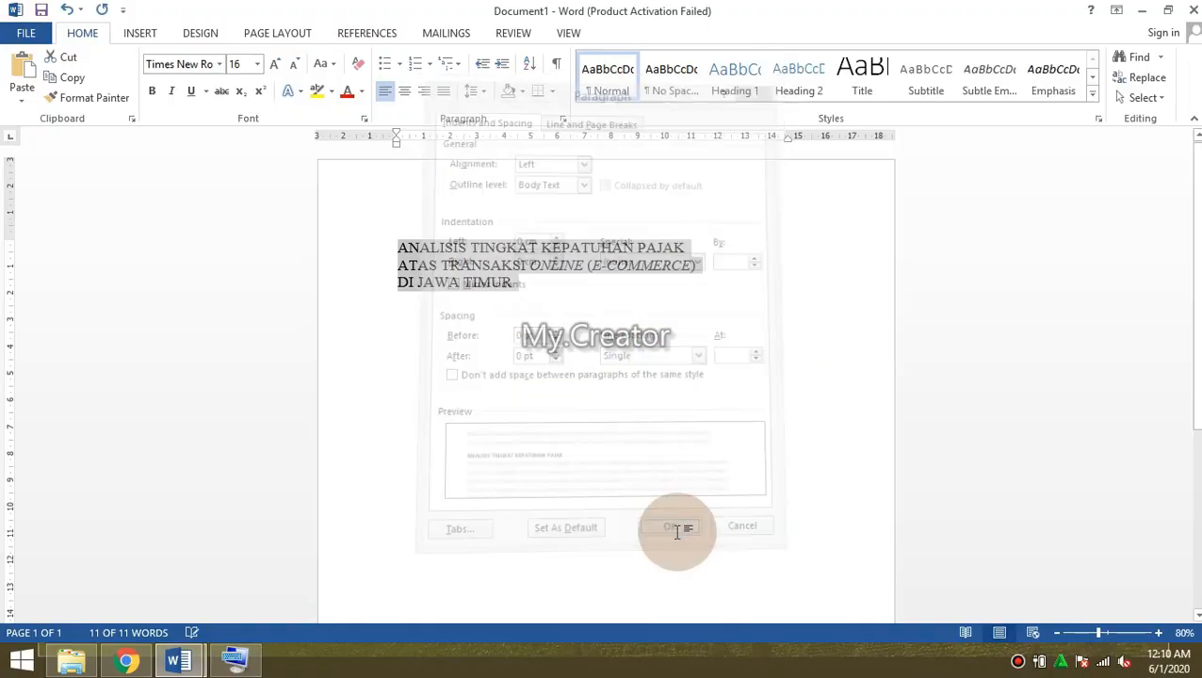
click(731, 499)
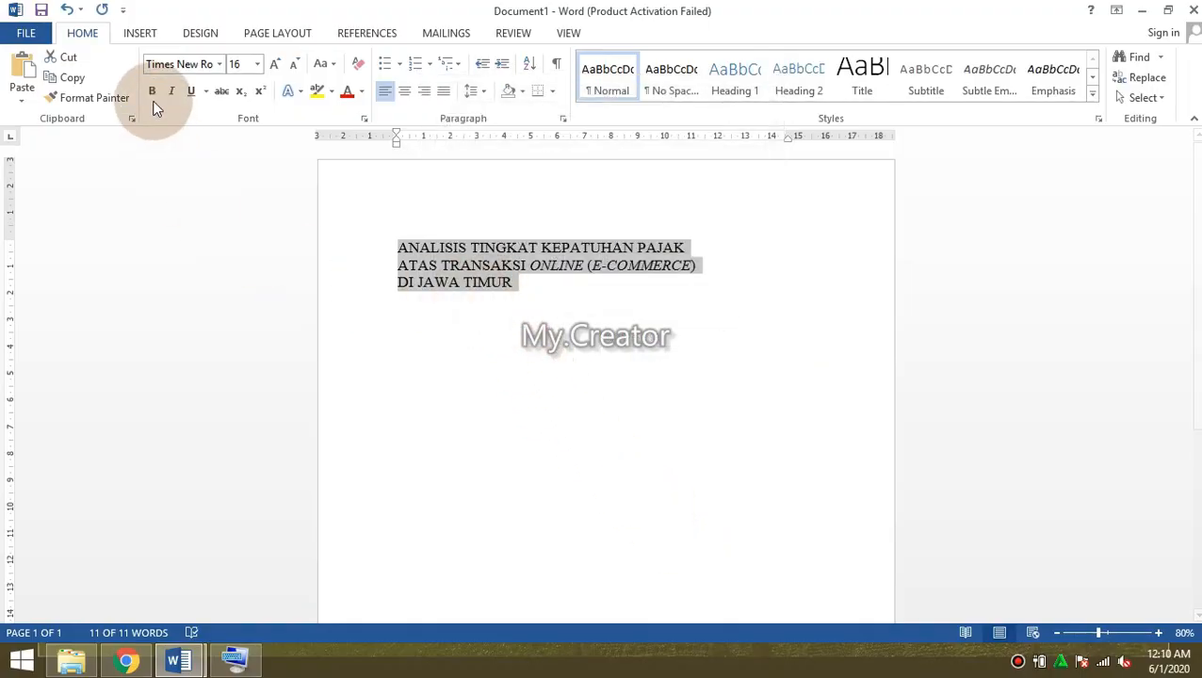
- Make the three title lines bold, centre them on the page, and place the cursor after the last line
key(ctrl+b)
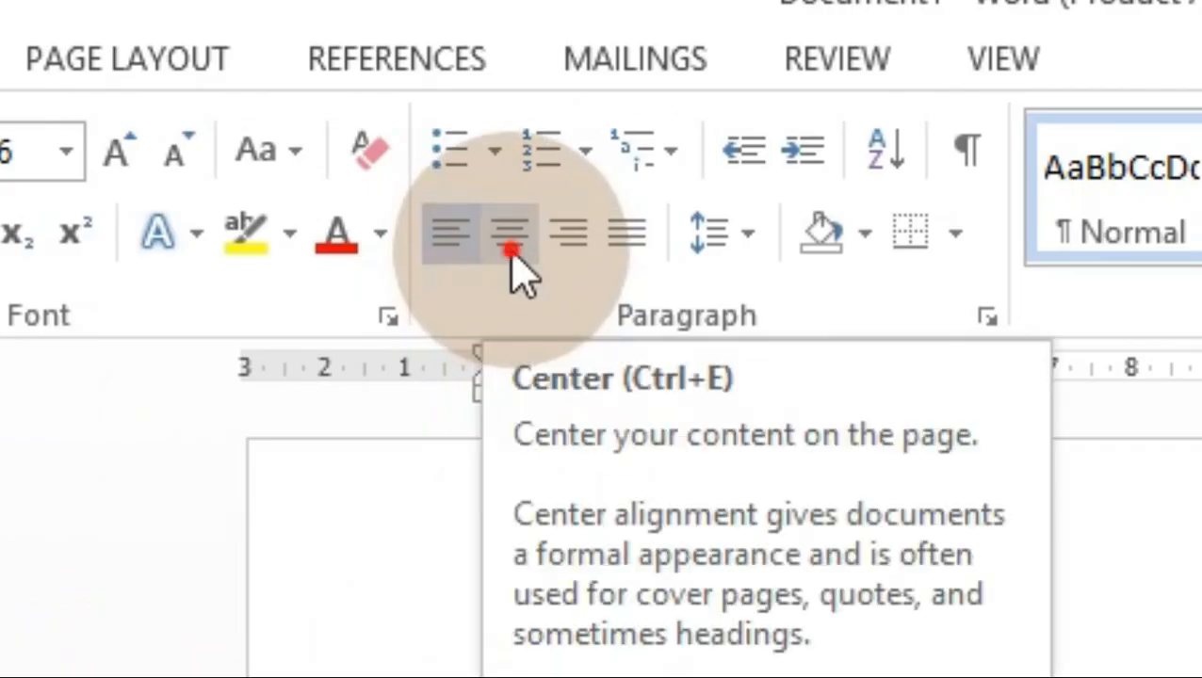
click(406, 95)
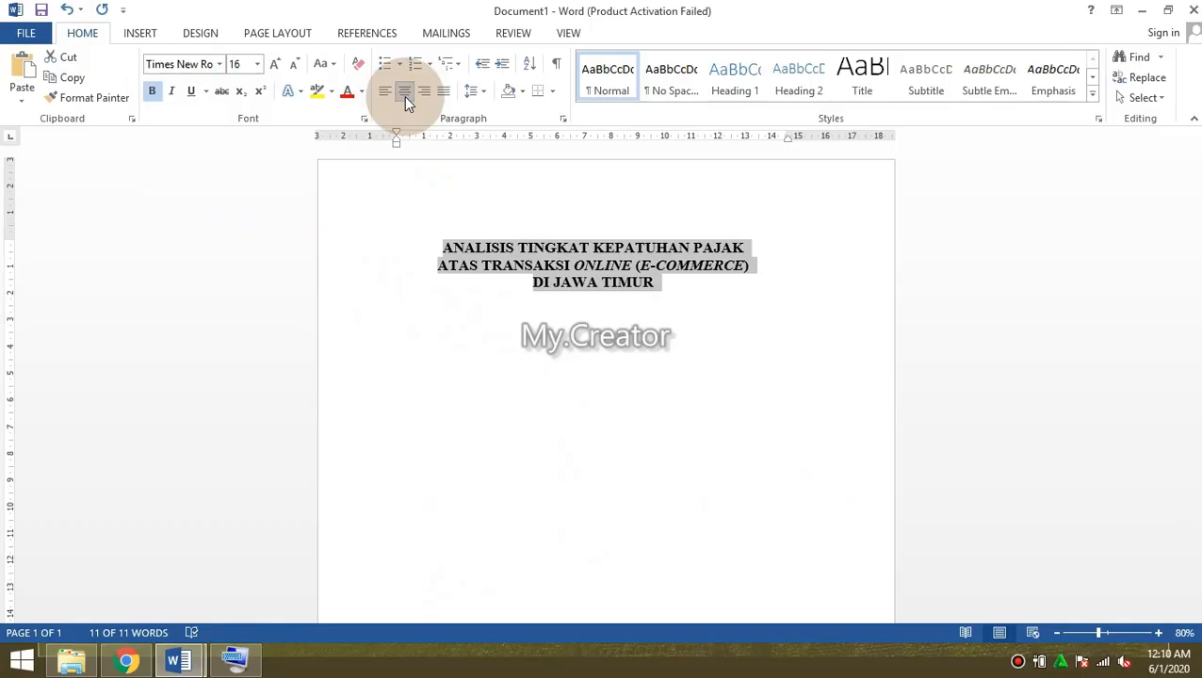
key(Down)
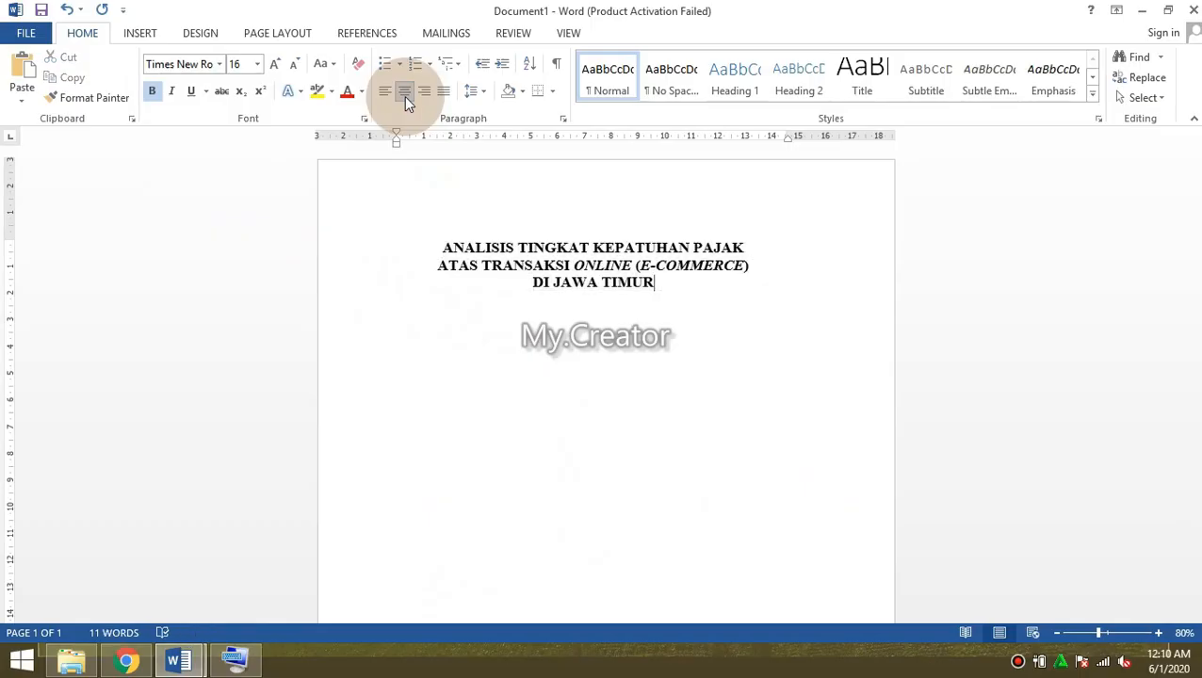
- Add the subtitle line "(Studi Kasus Pada Situs Belanja Bukalapak dan Tokopedia)" below the title
text(On)
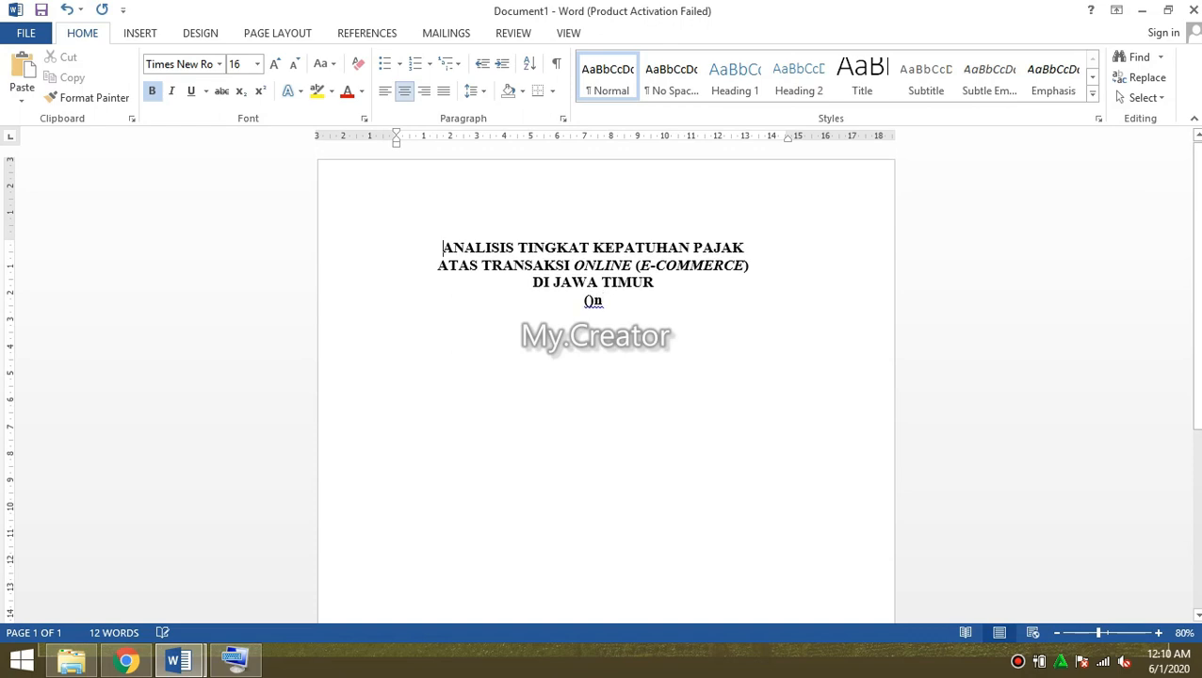
key(BackSpace)
key(BackSpace)
text((S))
scroll(603, 377, down, 2)
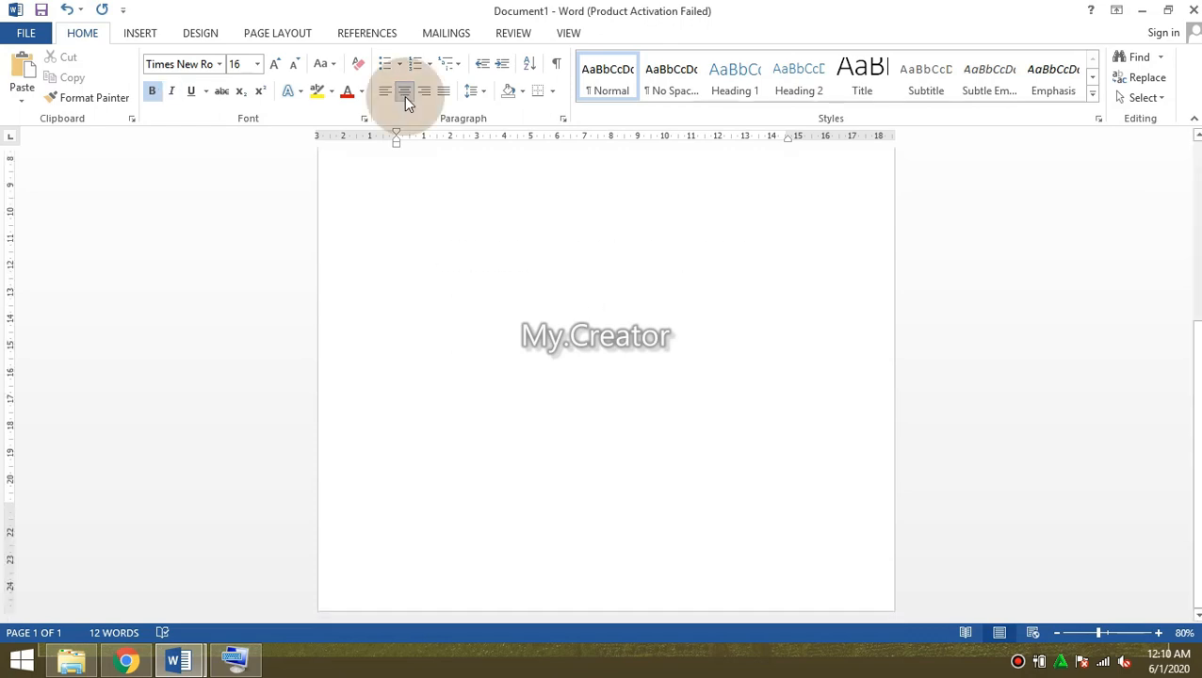
text(tudi Kasus Pa)
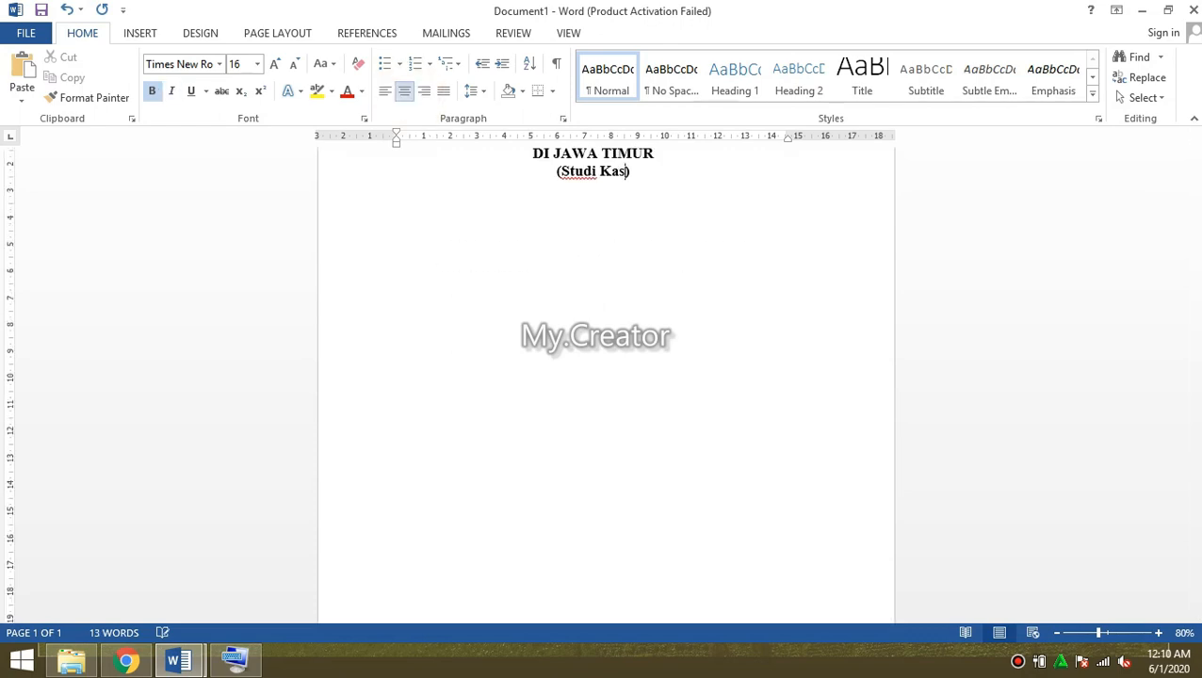
text(da Situs Be)
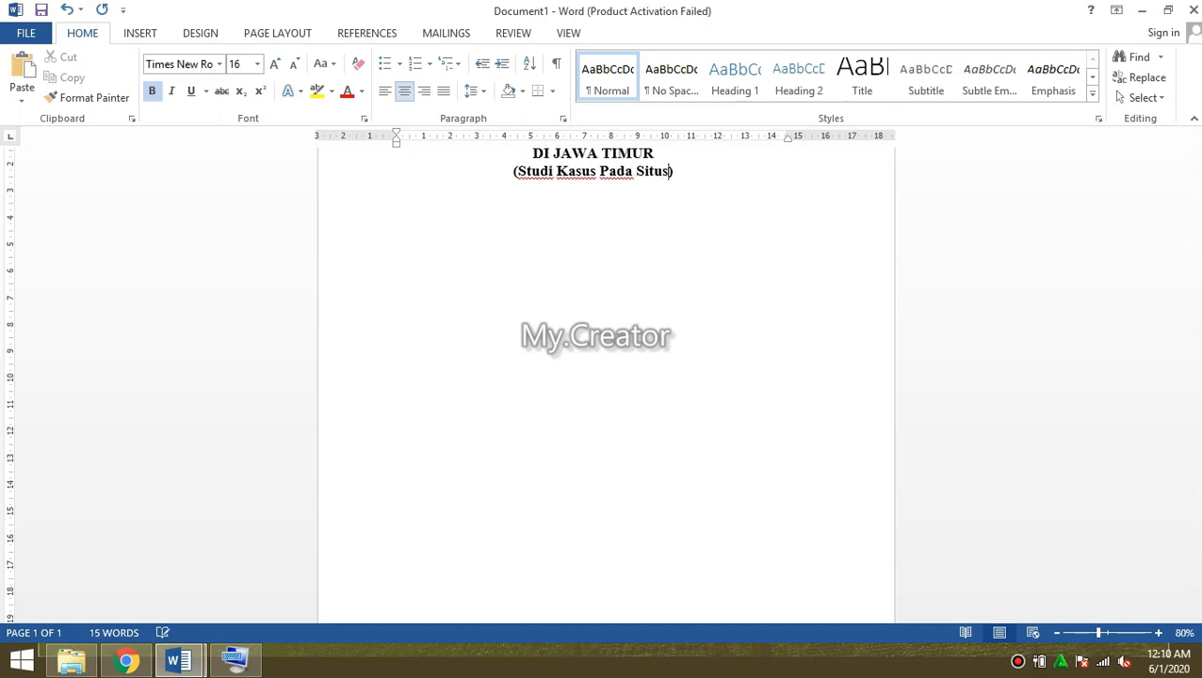
text(lanja Bukalap)
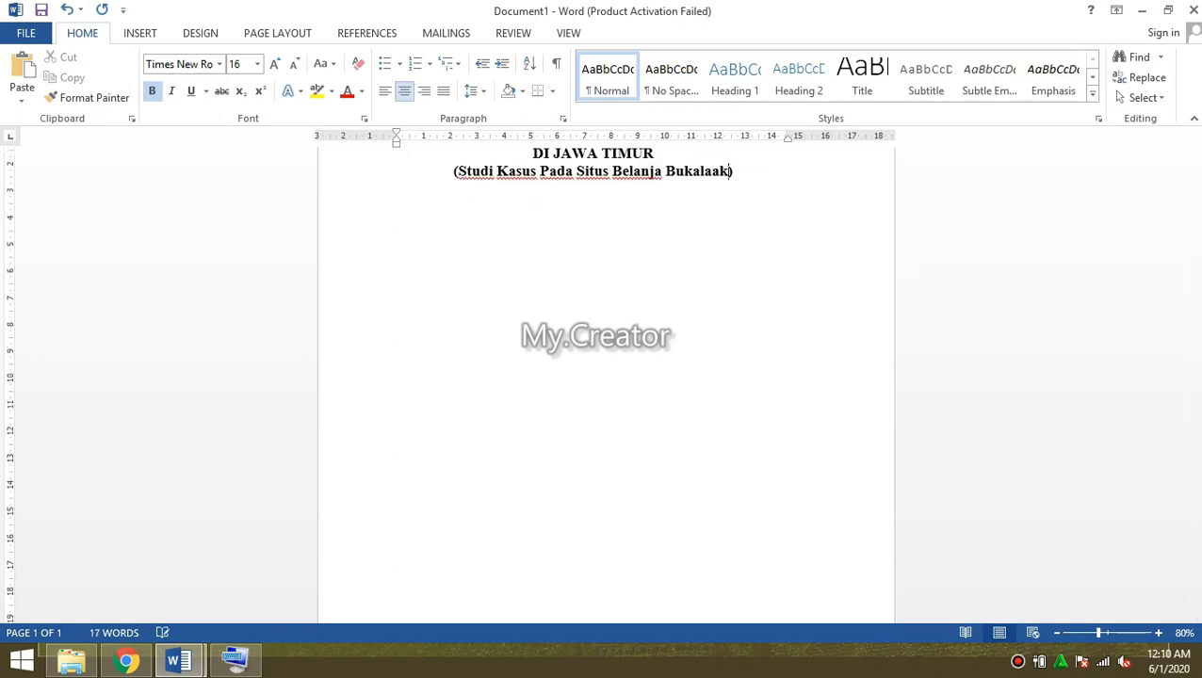
text(ak dan Tokopedia)
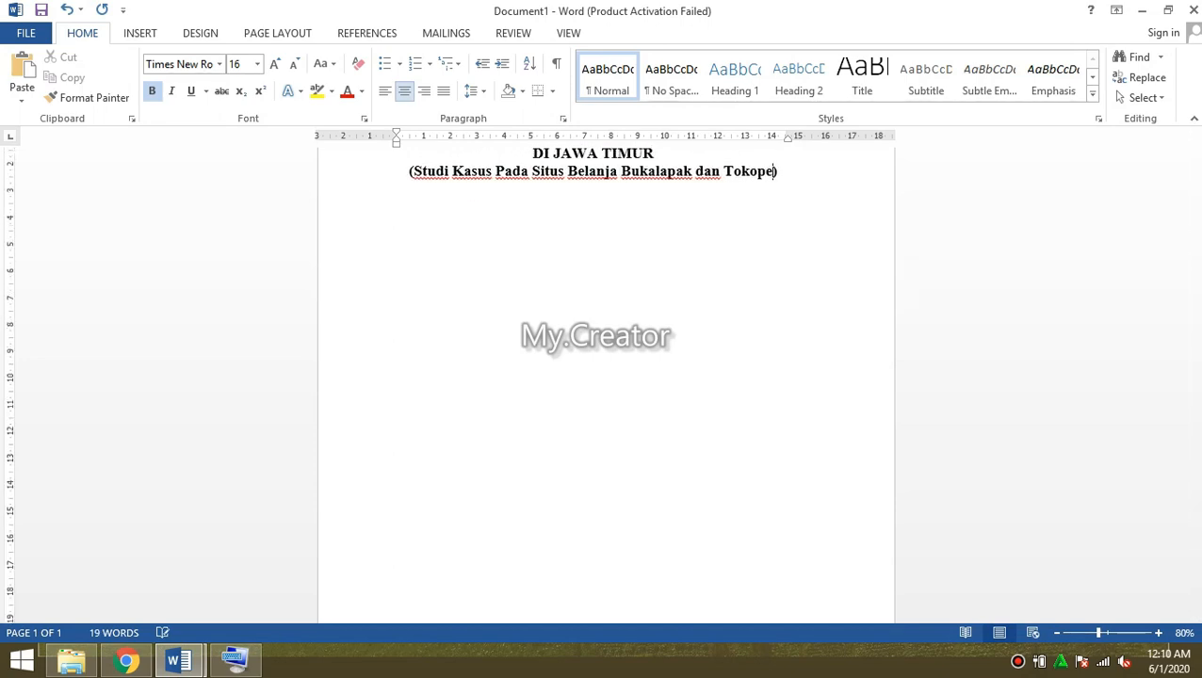
key(ctrl+Home)
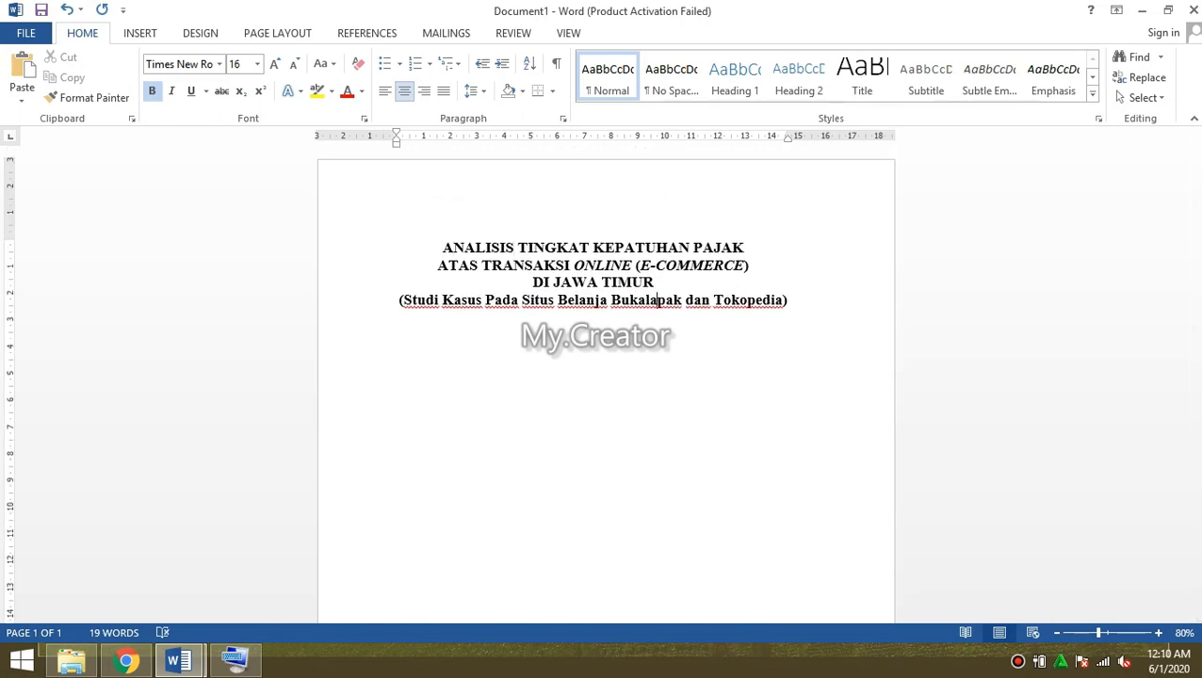
- Write a centred "SKRIPSI" below the subtitle after a blank line and enlarge that word to 18 pt
click(404, 91)
text(SKRIPSI)
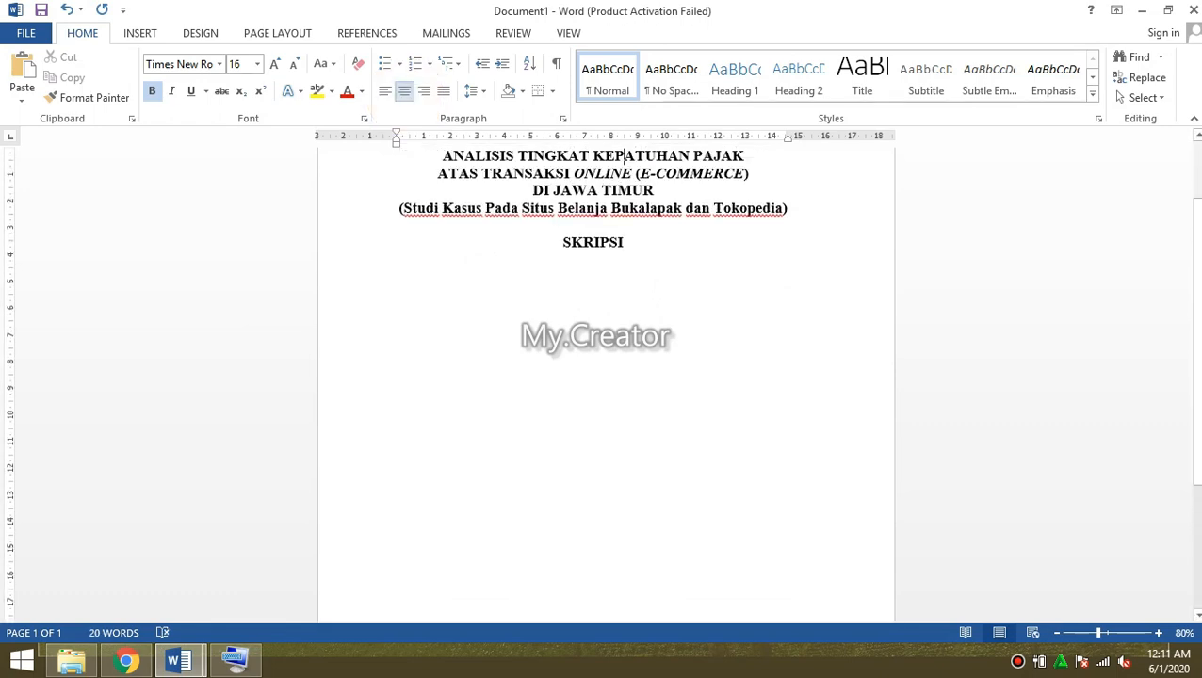
key(ctrl+Home)
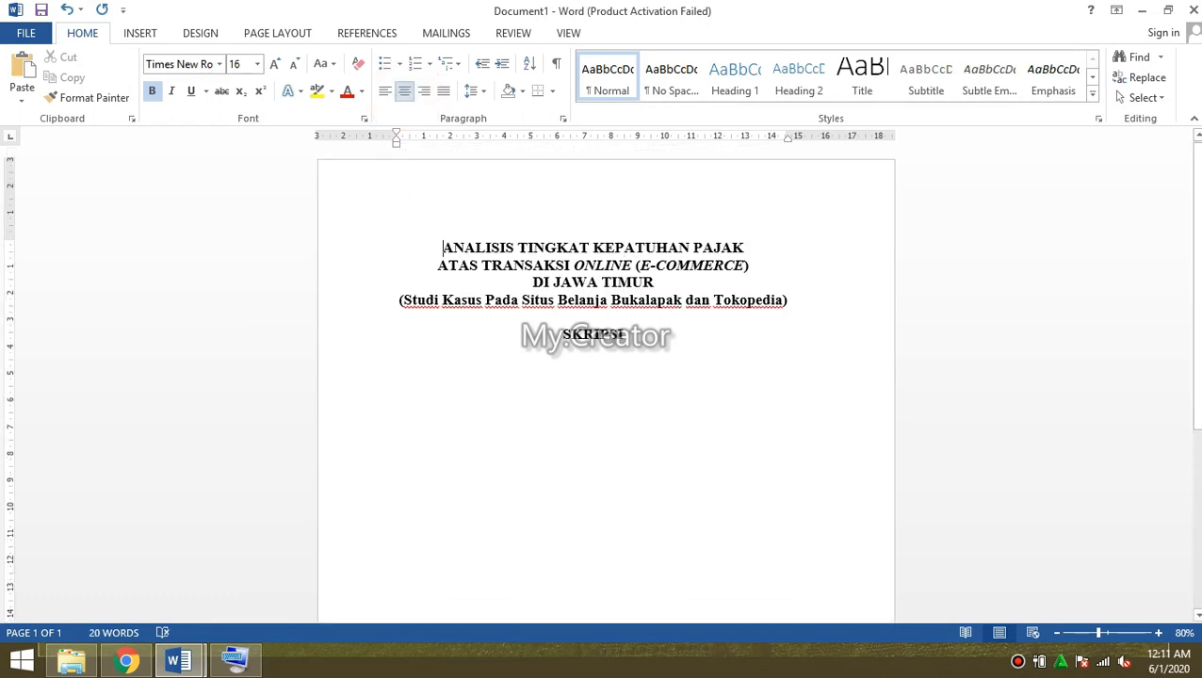
double_click(557, 337)
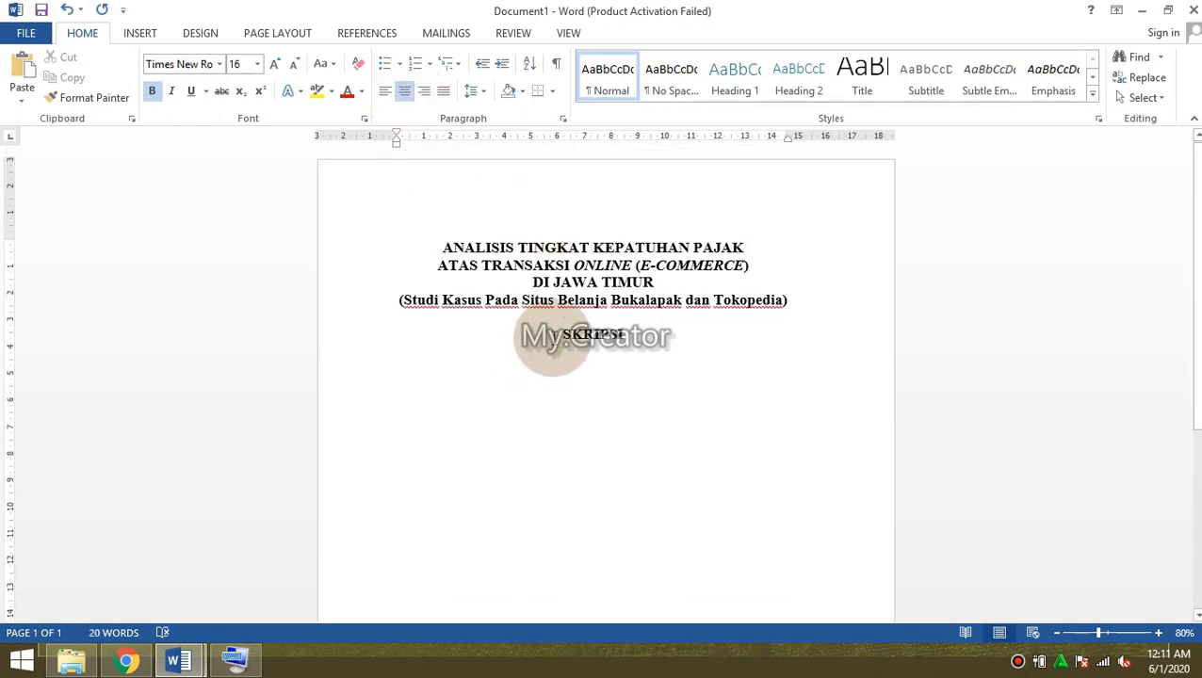
click(274, 68)
- Paste the copied university logo below SKRIPSI and set its text wrapping to In Front of Text
click(695, 331)
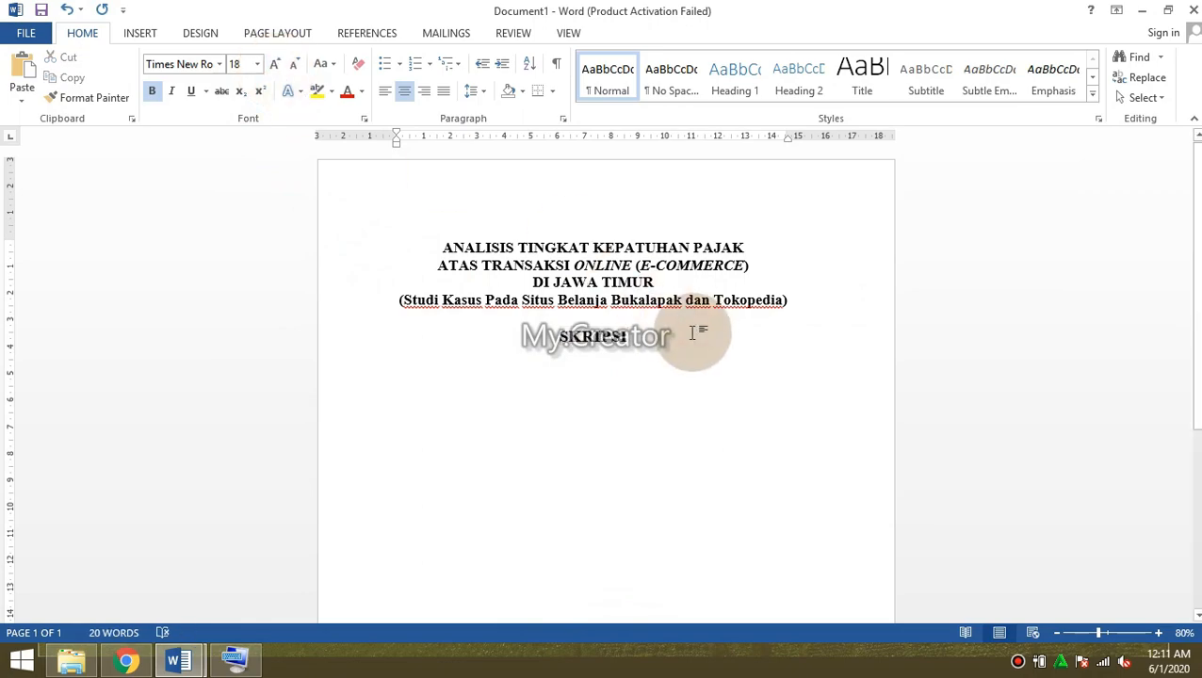
key(Return)
key(Return)
key(ctrl+v)
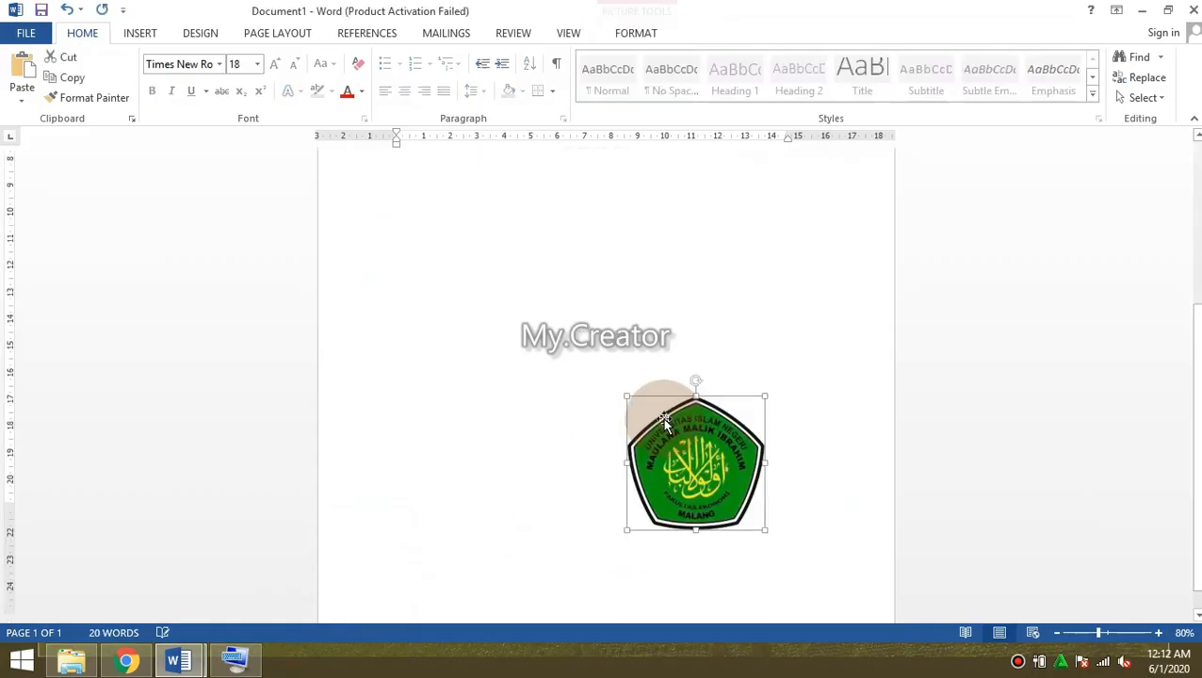
right_click(664, 420)
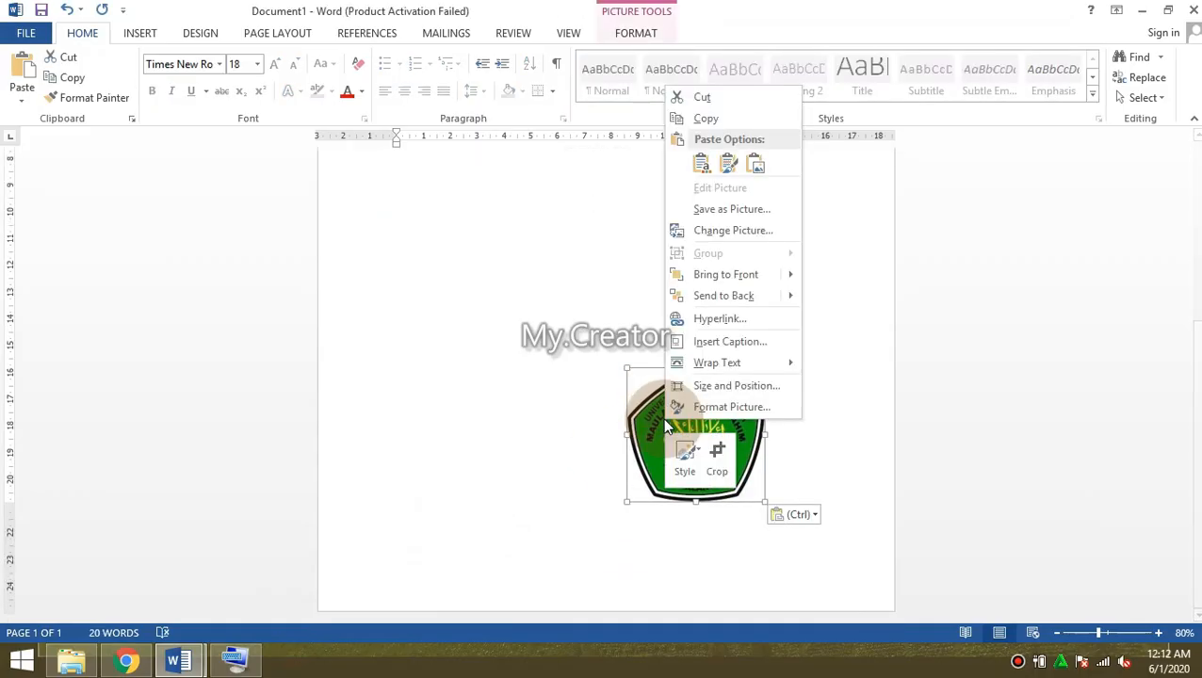
mouse_move(716, 364)
click(848, 496)
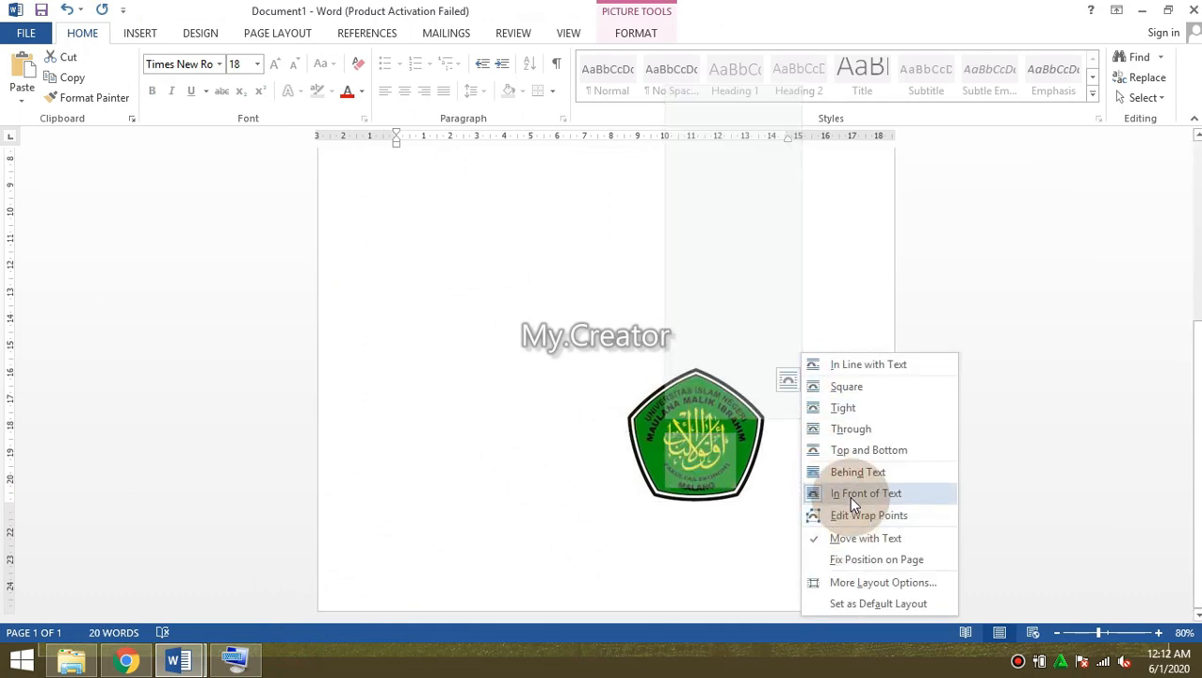
- Centre the logo horizontally just below SKRIPSI and adjust its width
drag(685, 367, 595, 190)
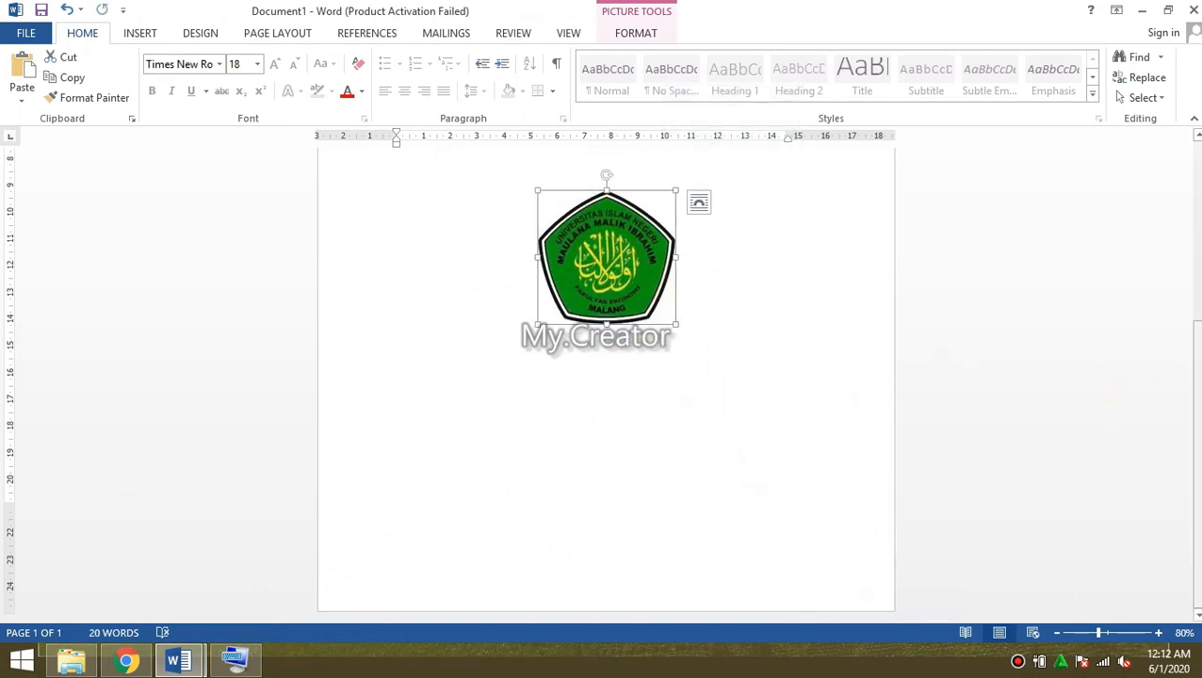
scroll(1180, 269, up, 5)
drag(612, 434, 600, 338)
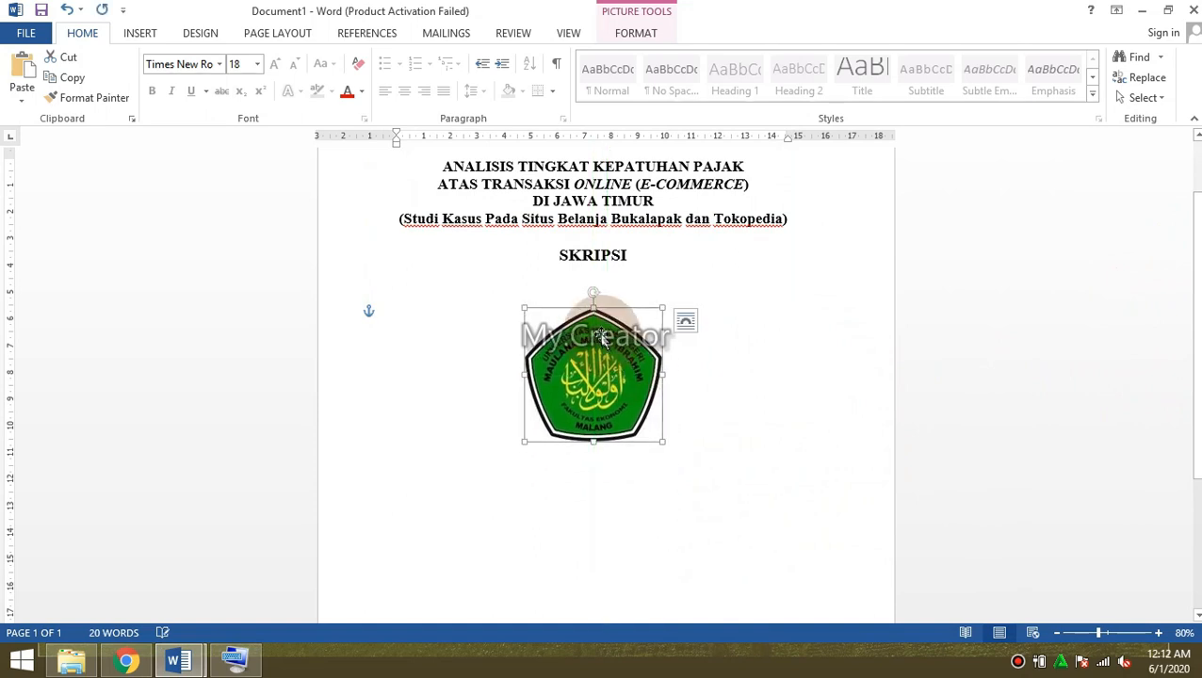
click(620, 33)
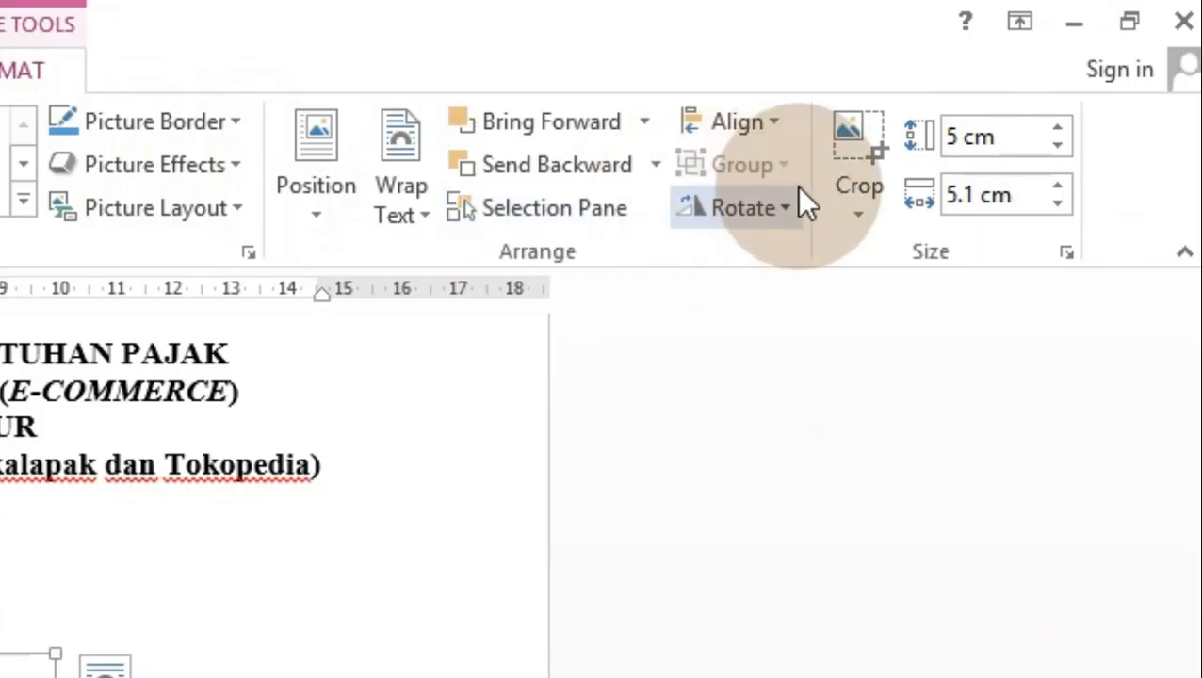
click(1059, 206)
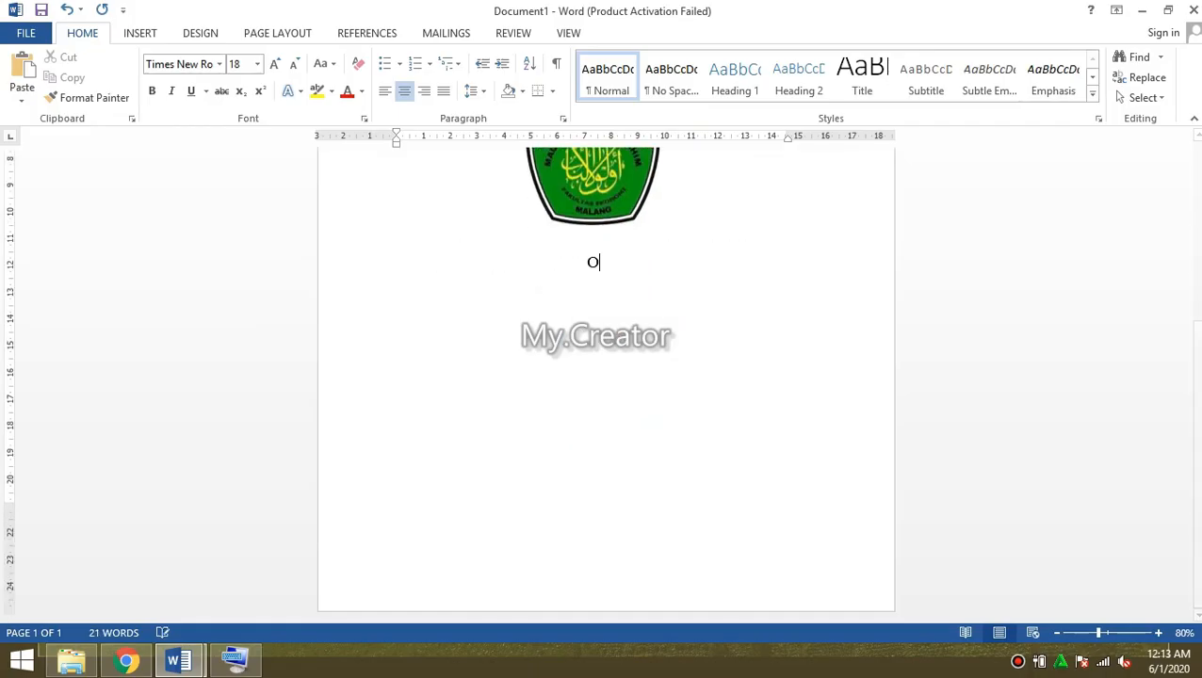
- Write "Oleh: (Nama Kalian)" centred below the logo, keeping the whole name placeholder inside the parentheses
text(leh: )
text(()Nama Kal)
key(Right)
text(ian)
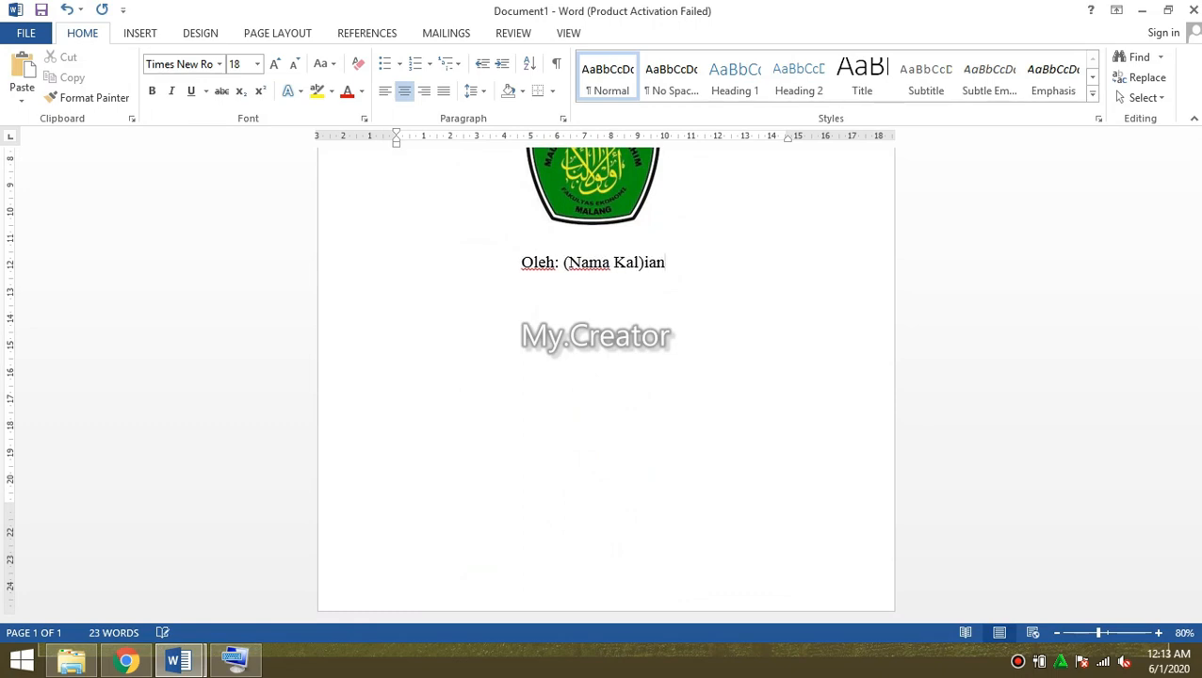
key(BackSpace)
key(BackSpace)
key(BackSpace)
key(Left)
text(ian)
- Move "(Nama Kalian)" onto its own line under "Oleh:" and add a "NIM:" line with the student number below it
click(563, 262)
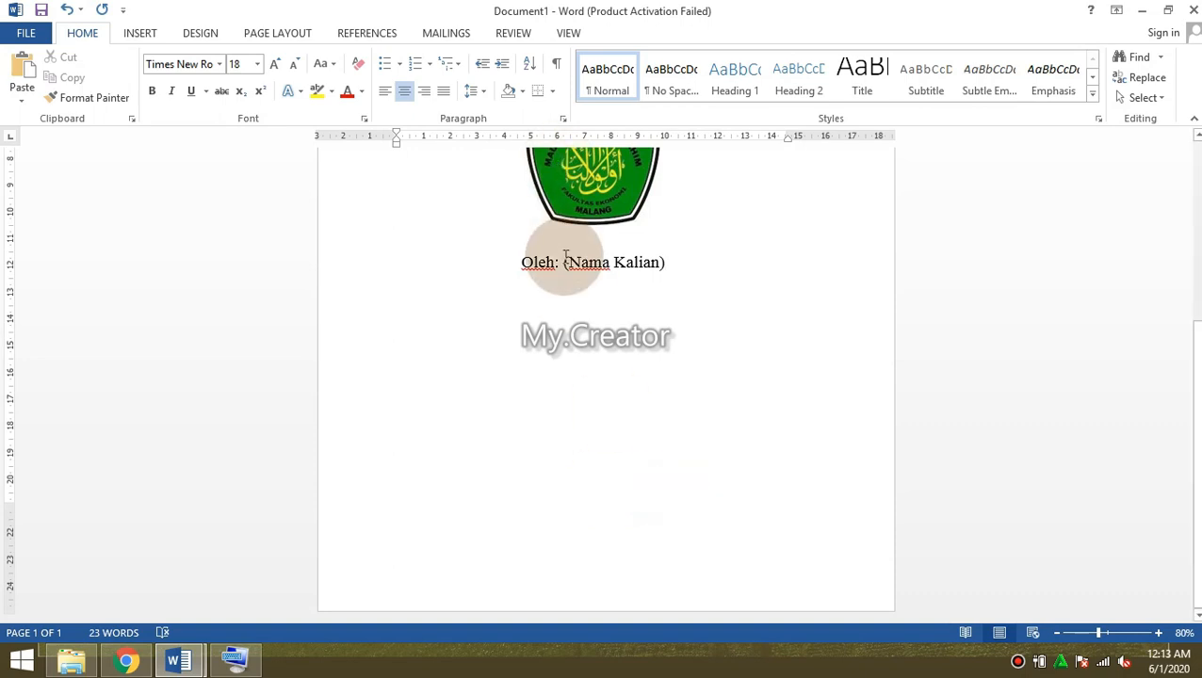
key(Return)
key(Down)
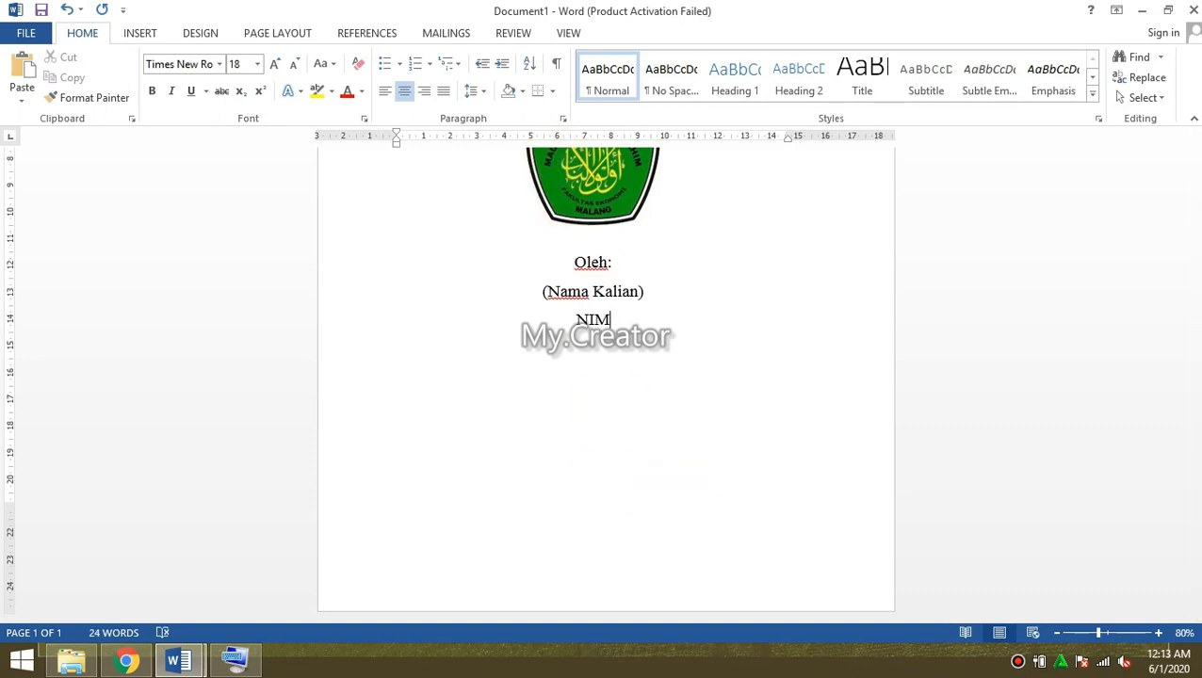
text(15615261625)
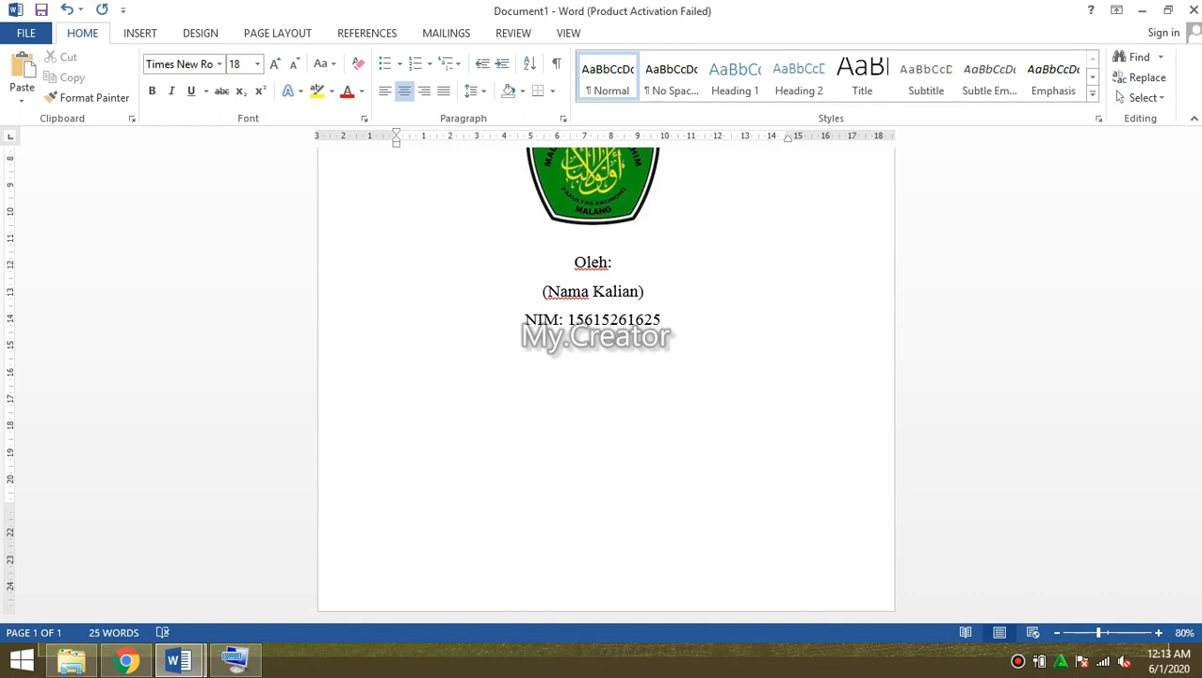
- Add the centred lines "JURUSAN AKUNTANSI", "FAKULTAS EKONOMI" and "UNIVERSITAS ISLAM NEGERI (UIN)" below the NIM line, leaving blank space above them
click(565, 257)
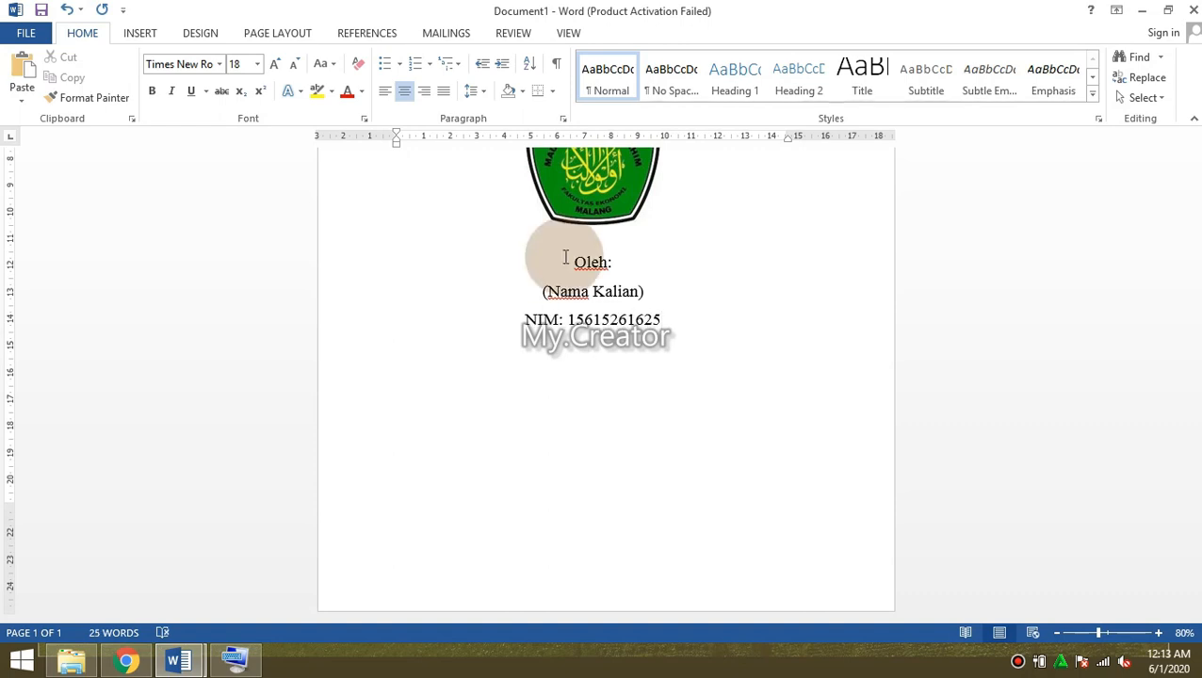
text(SAN AKUNTANSI )
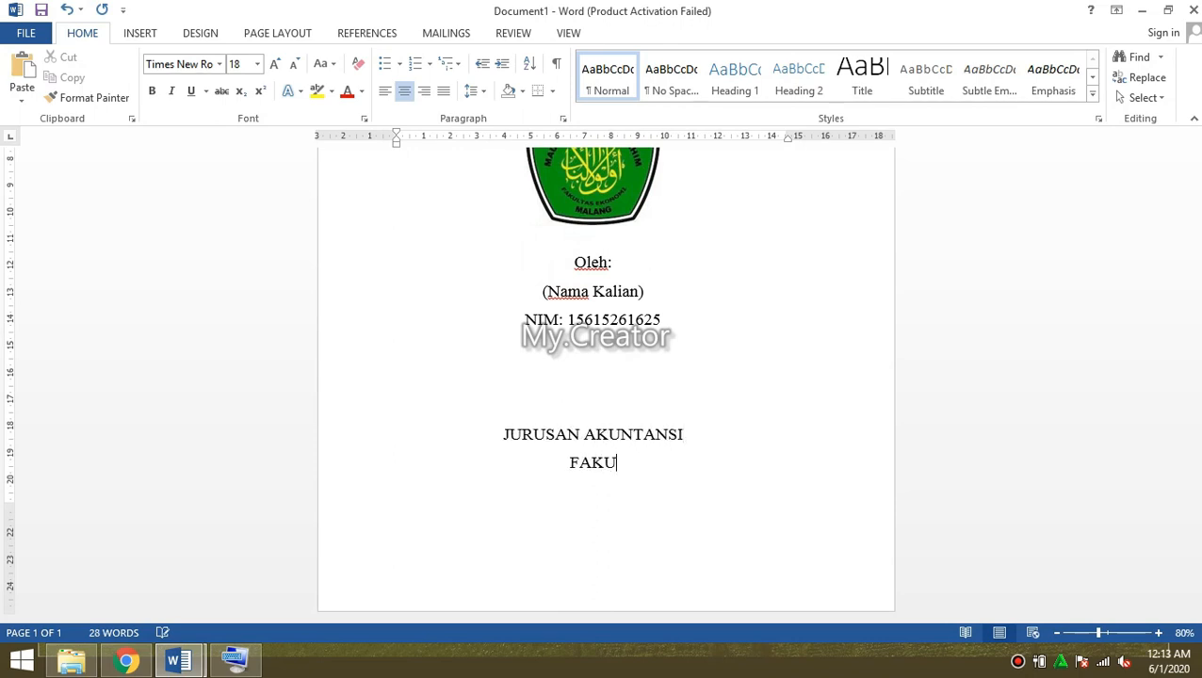
text(FAKULTAS EKONOMI UNI)
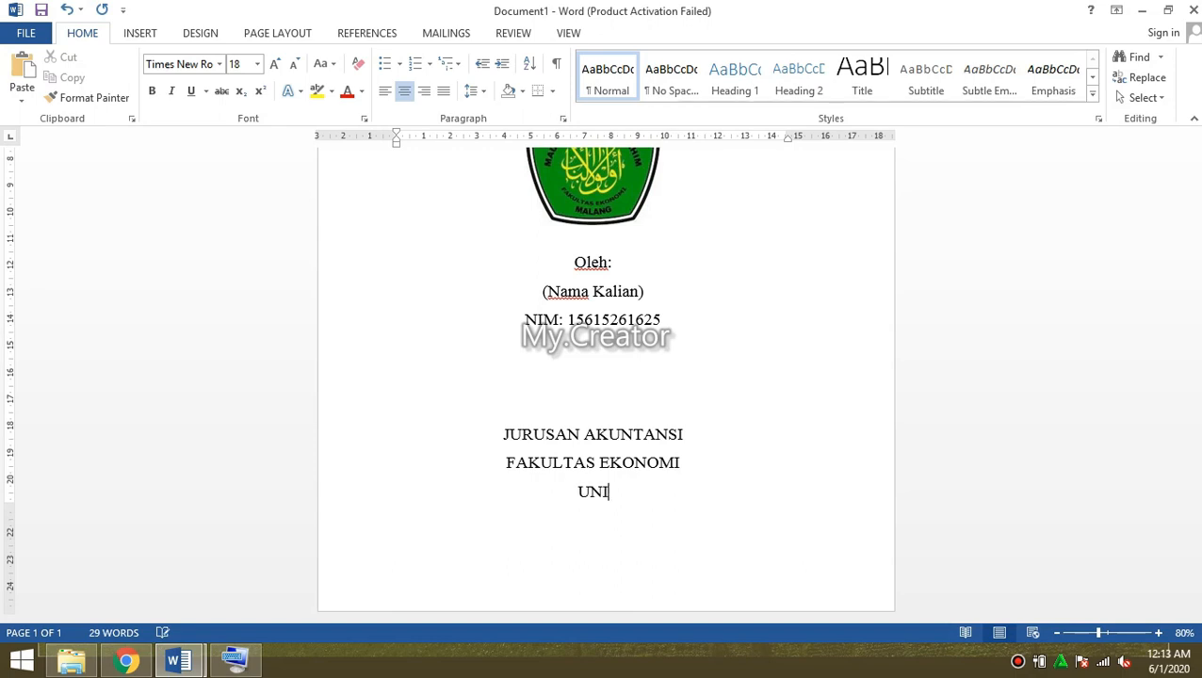
text(VERSITAS ISLAM )
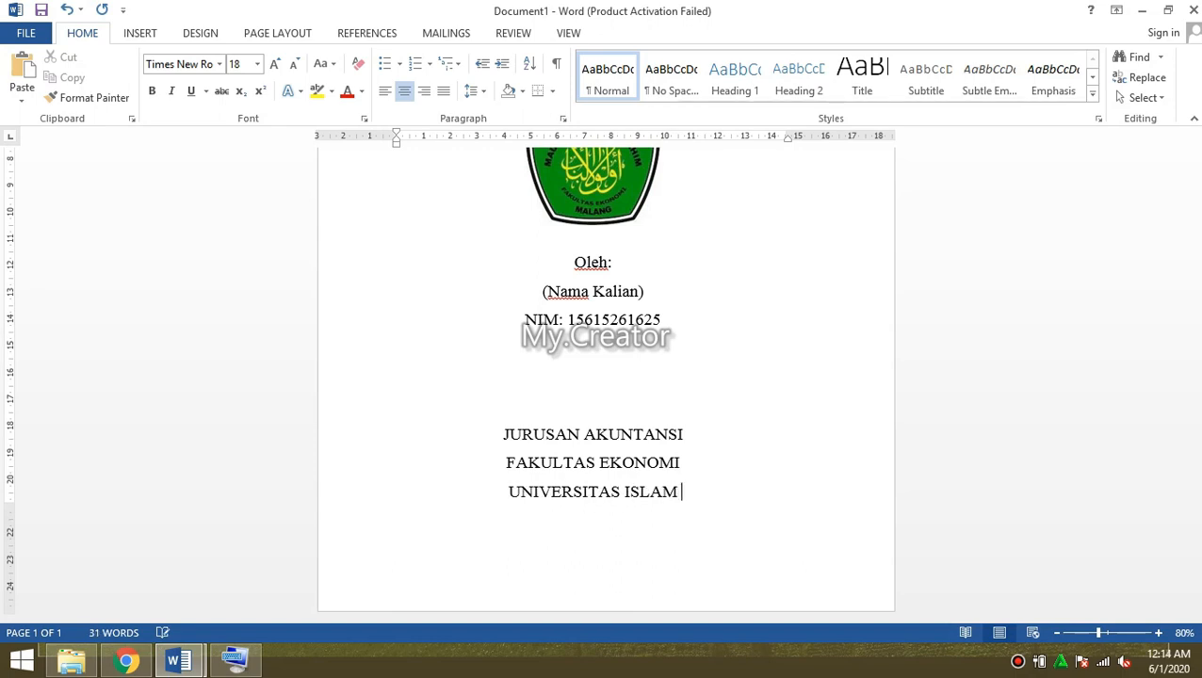
text(NEGERI (UIN))
key(Left)
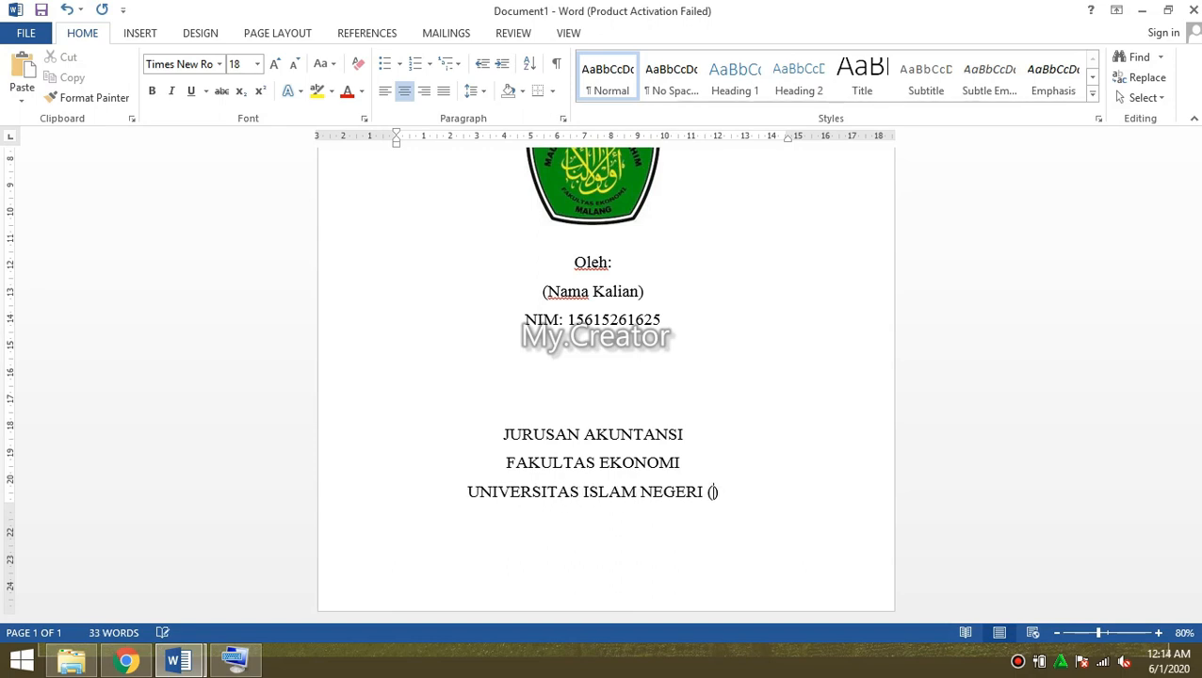
text(UIN)
key(End)
- Continue the institution block with the lines "MAULANA MALIK IBRAHIM", "MALANG" and "2020"
key(ctrl+Return)
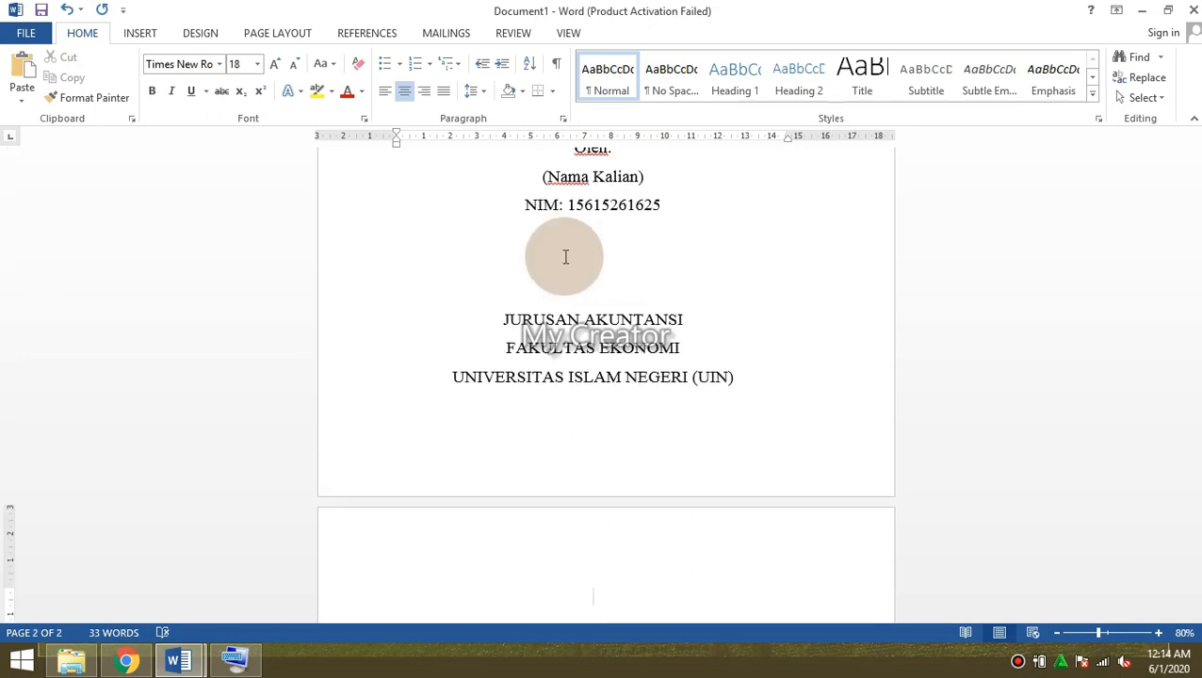
text(MAUA)
scroll(566, 256, down, 5)
key(BackSpace)
key(BackSpace)
text(U)
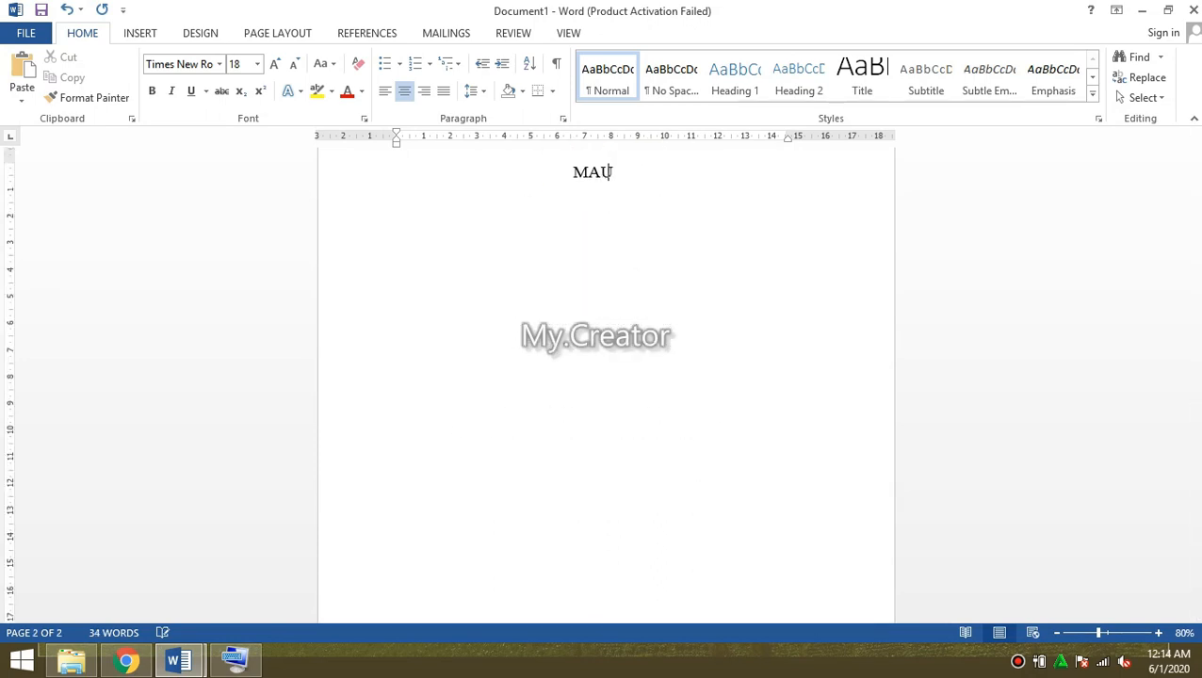
text(LANA MA)
key(BackSpace)
text(ALIK)
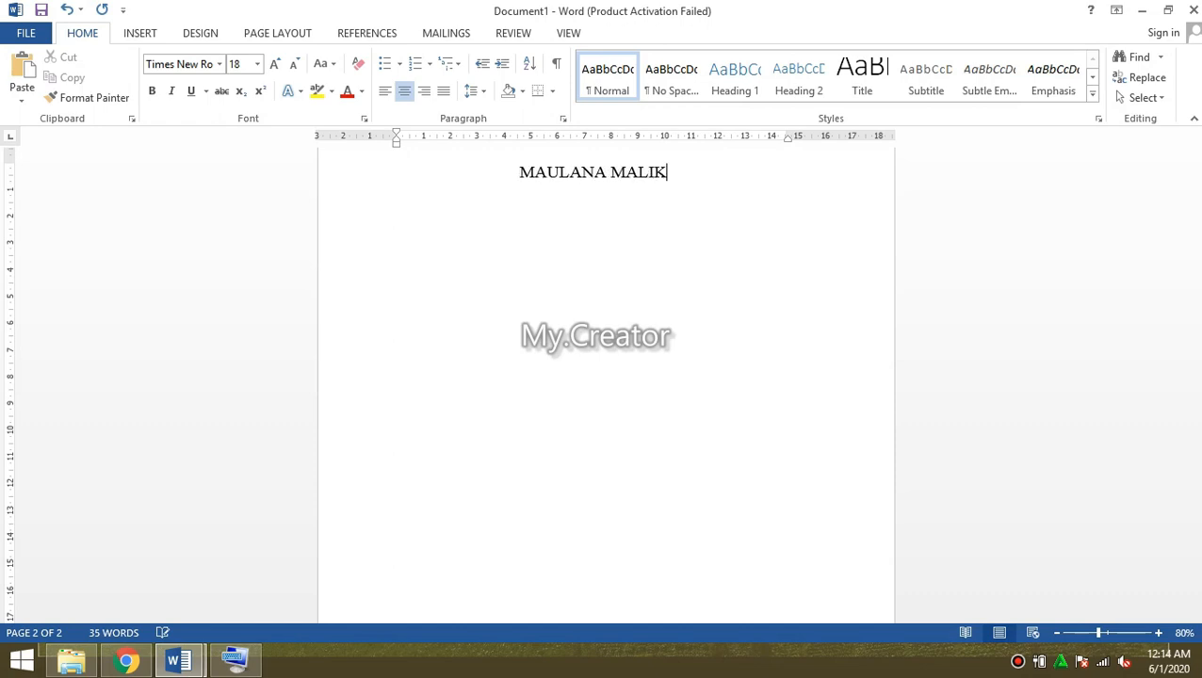
text( IBRAHIM )
text(M)
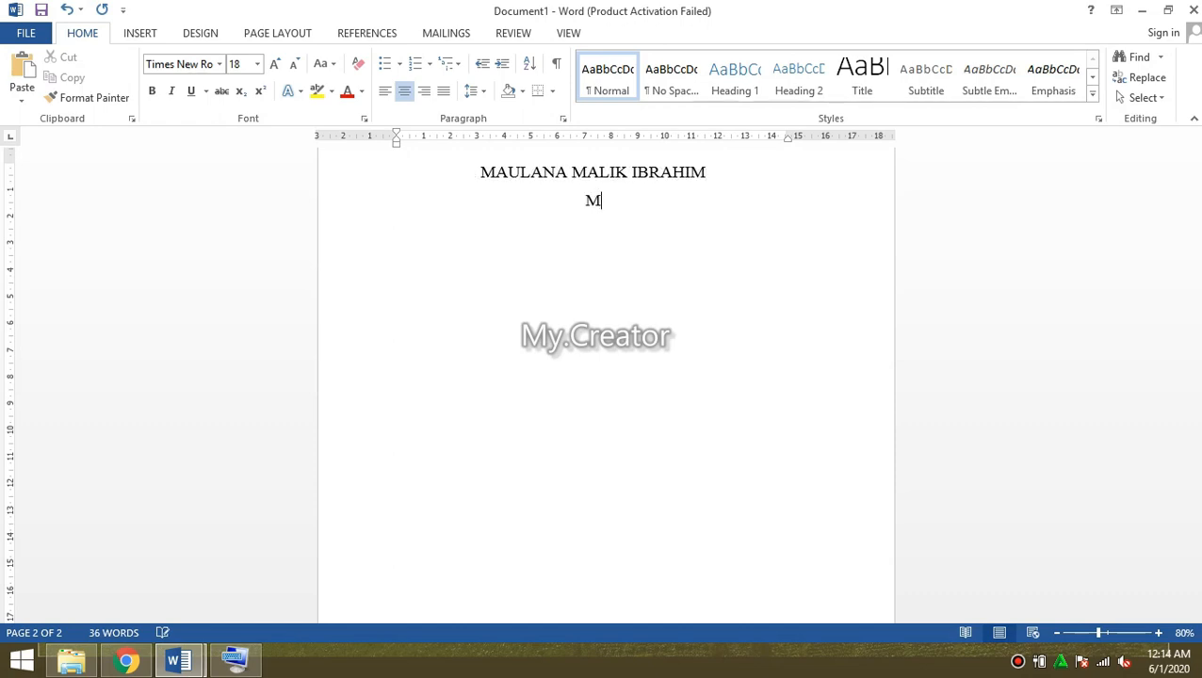
text(ALANG)
key(Return)
- Set the line spacing of the whole institution block, from JURUSAN AKUNTANSI to 2020, to 1.0
key(shift+Up)
key(shift+Up)
key(shift+Up)
key(shift+Up)
key(shift+Up)
key(shift+Up)
key(shift+Up)
key(shift+Up)
key(shift+Up)
key(shift+Up)
key(shift+Up)
key(shift+Up)
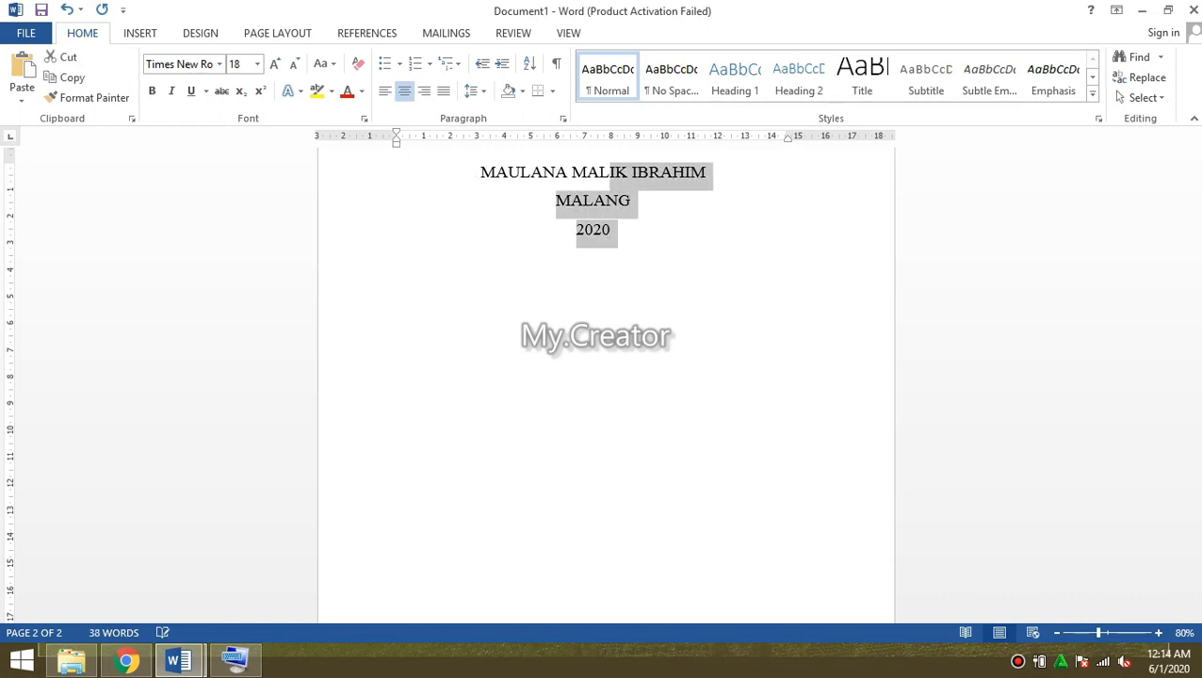
click(475, 90)
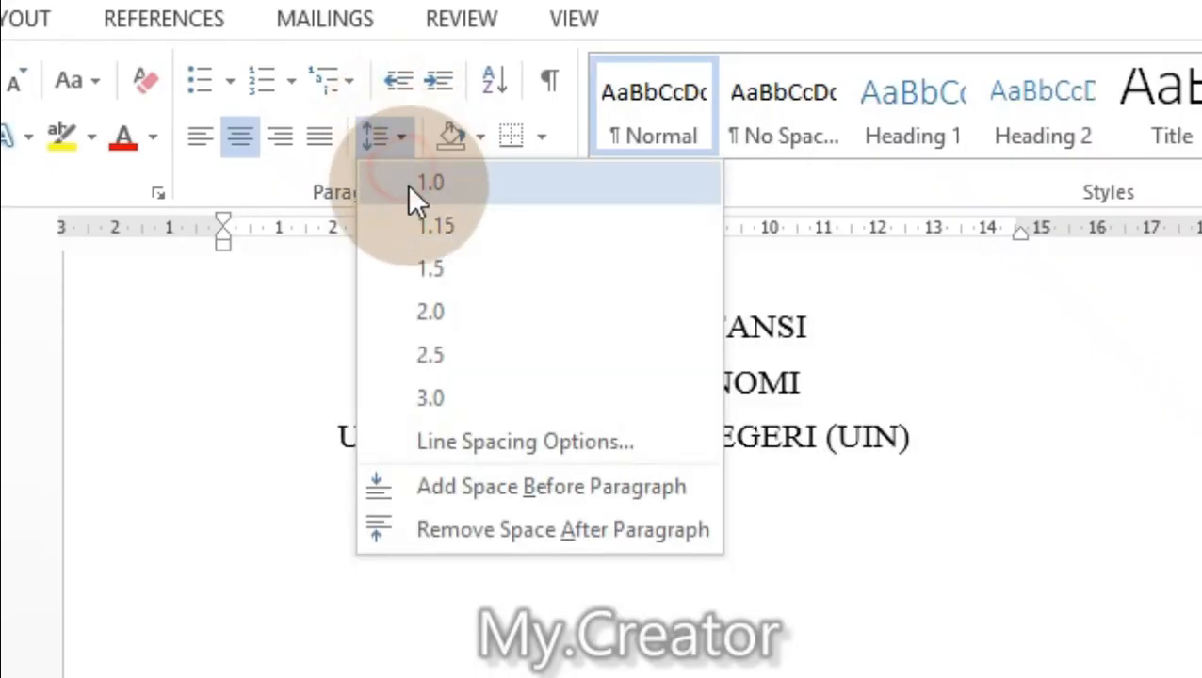
click(407, 183)
- Set the paragraph spacing after the institution lines to 0 pt
click(394, 132)
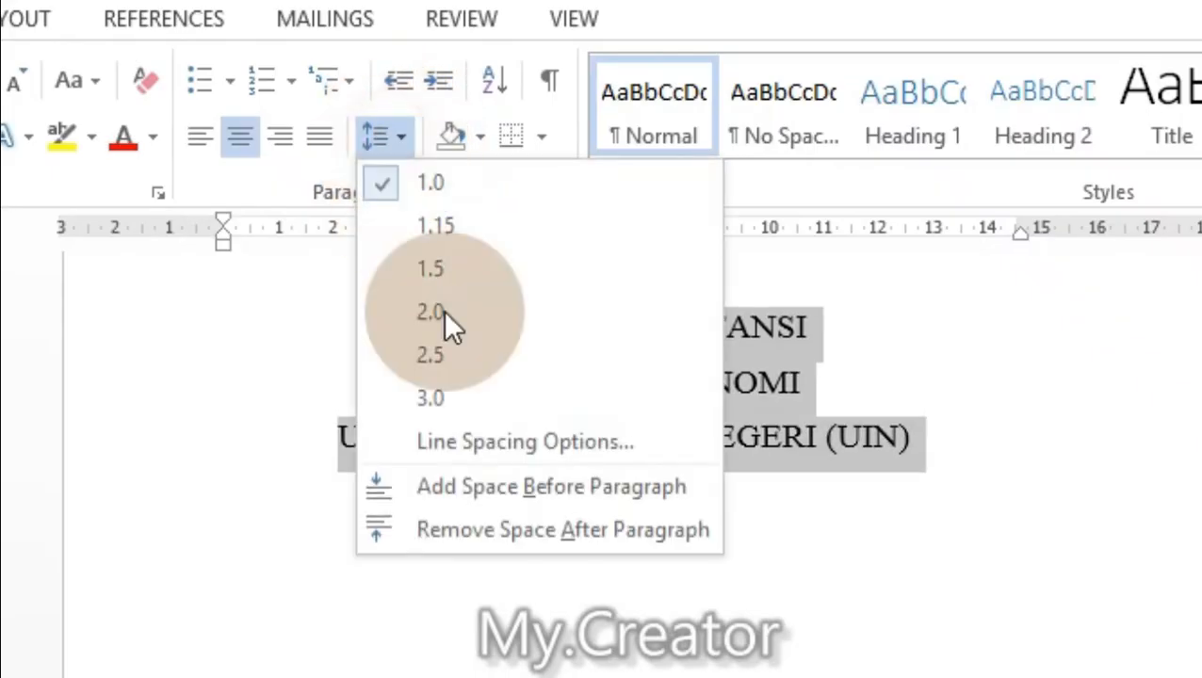
click(523, 437)
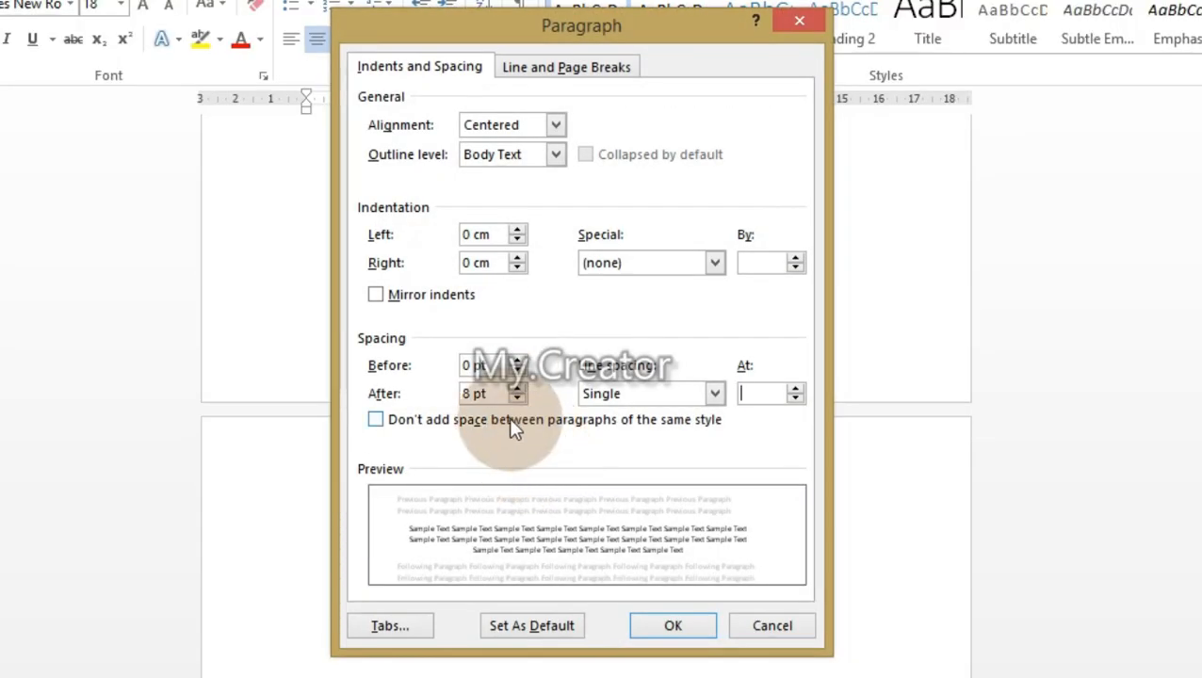
click(516, 398)
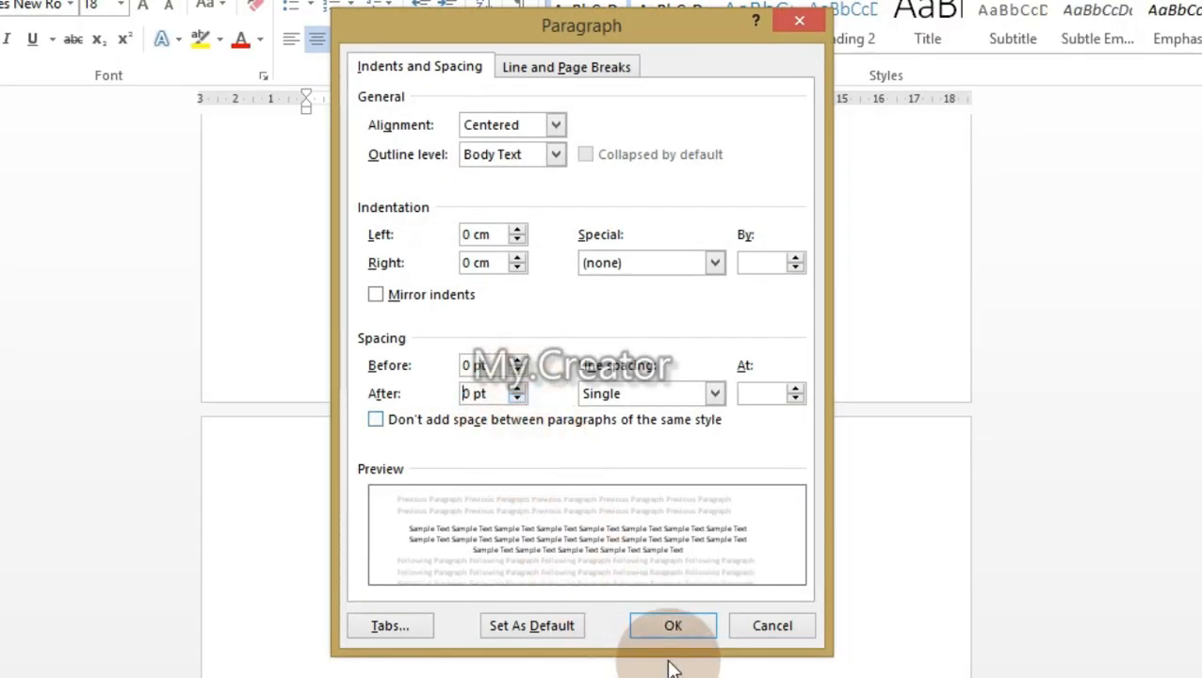
click(673, 626)
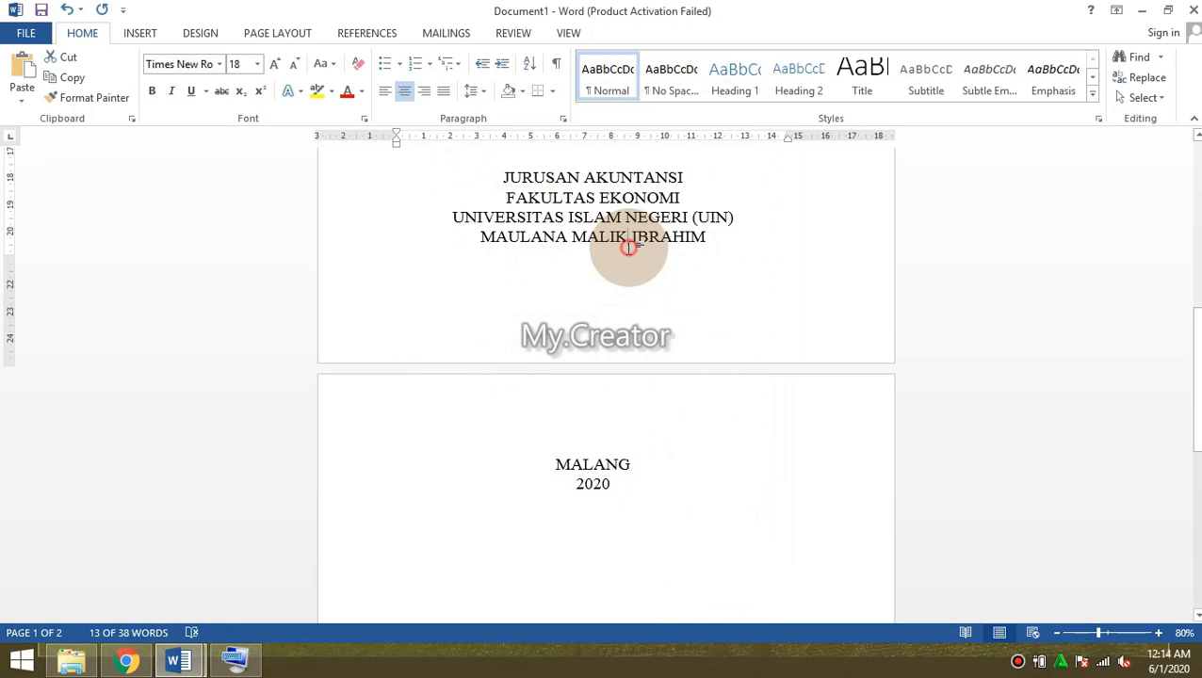
- Delete an empty line between the NIM line and JURUSAN AKUNTANSI so the cover fits on one page
click(628, 248)
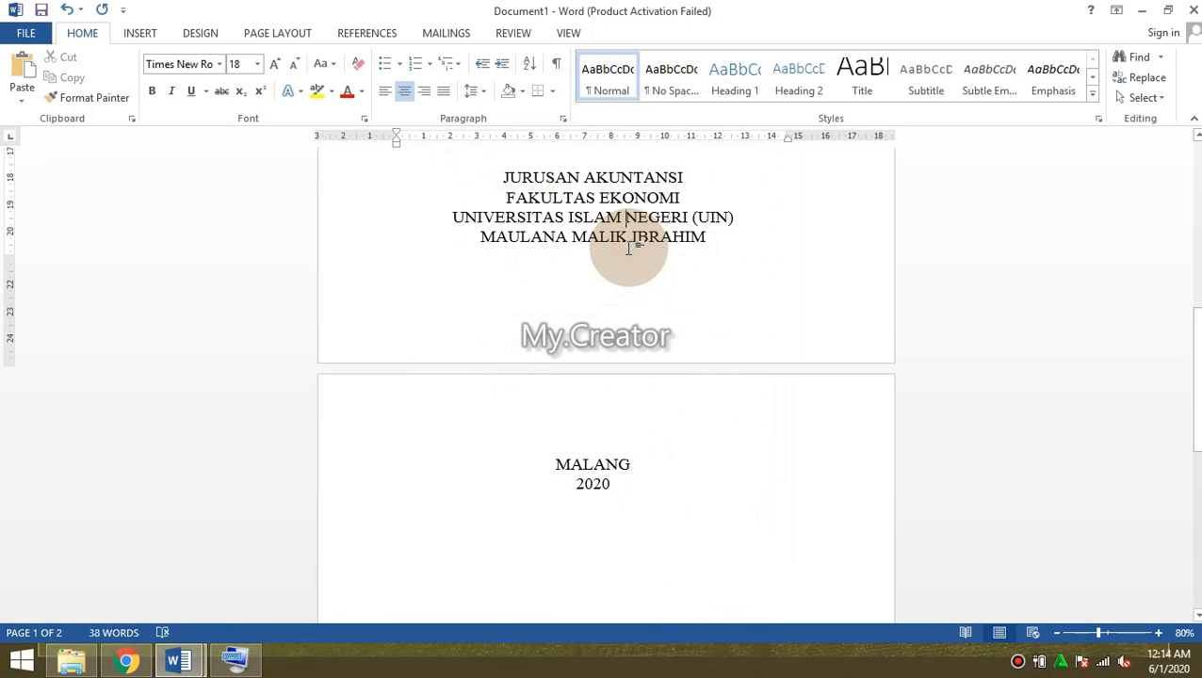
scroll(628, 247, up, 3)
click(597, 335)
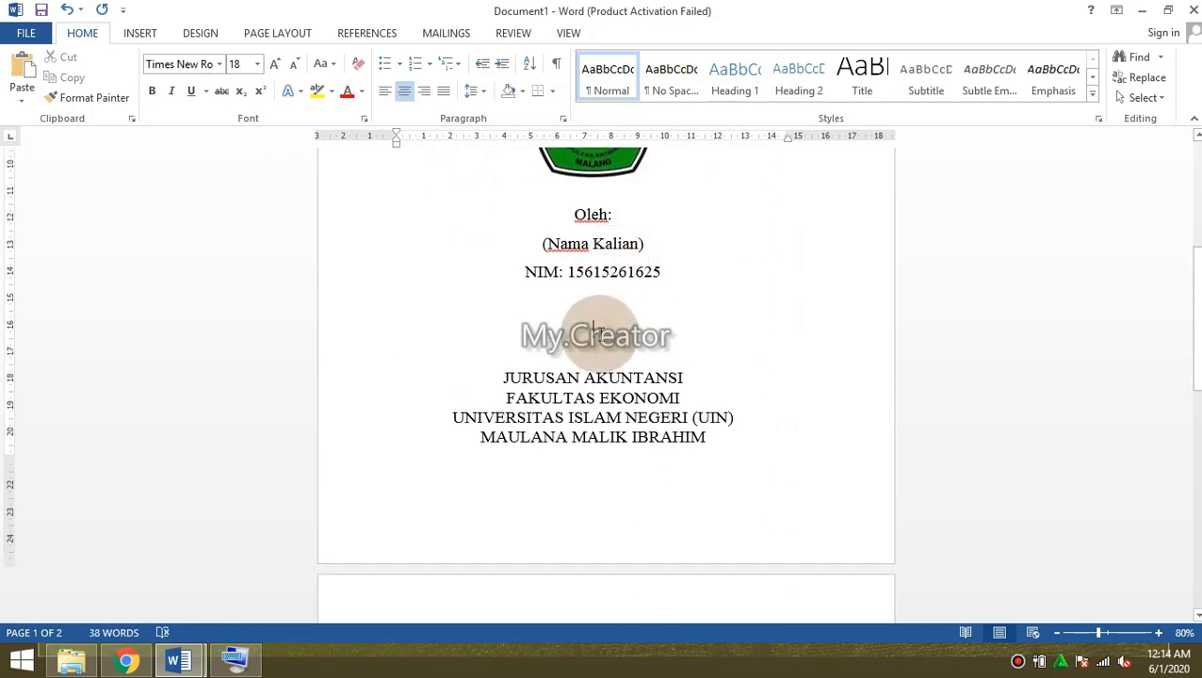
key(BackSpace)
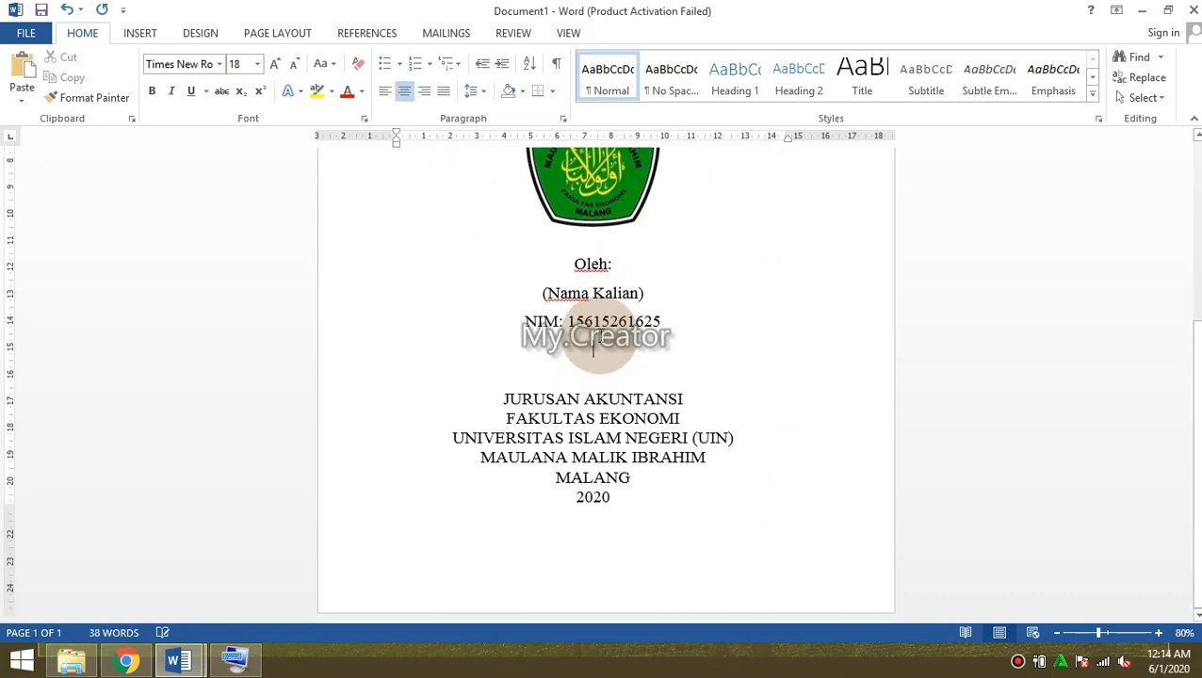
- Review the layout of the entire cover page at 50% zoom
key(Up)
key(Up)
key(Up)
key(Up)
key(Up)
key(Up)
key(Up)
key(Up)
key(Up)
key(Up)
key(Up)
key(Up)
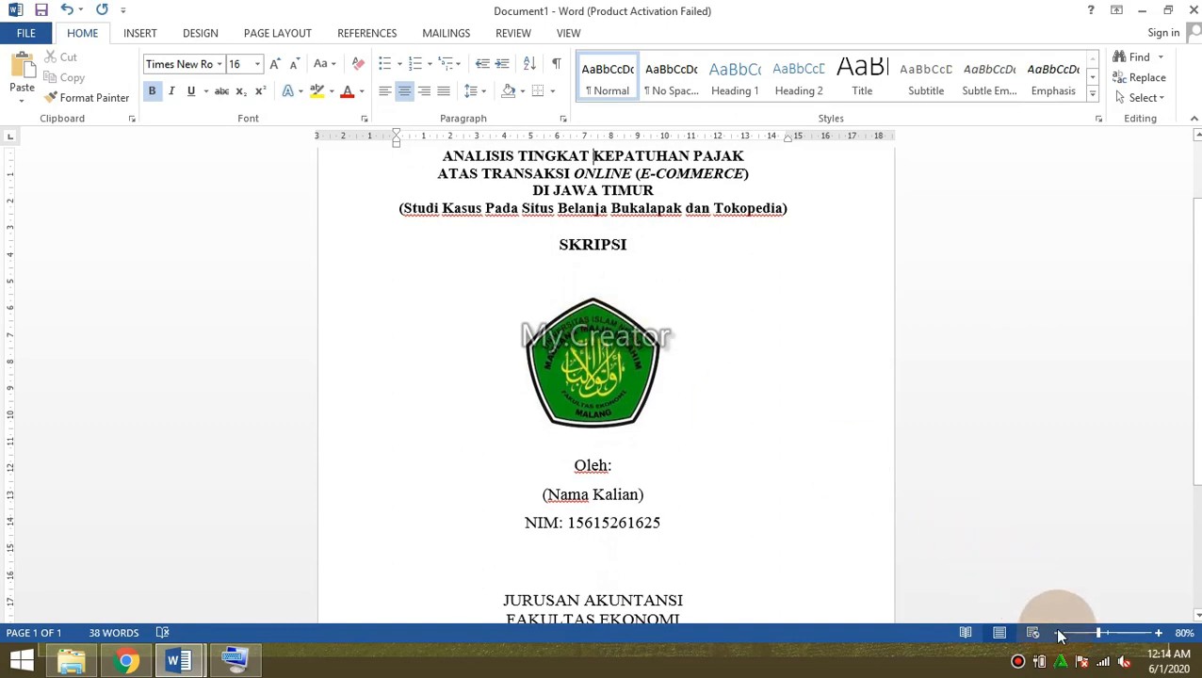
click(1058, 634)
click(1058, 634)
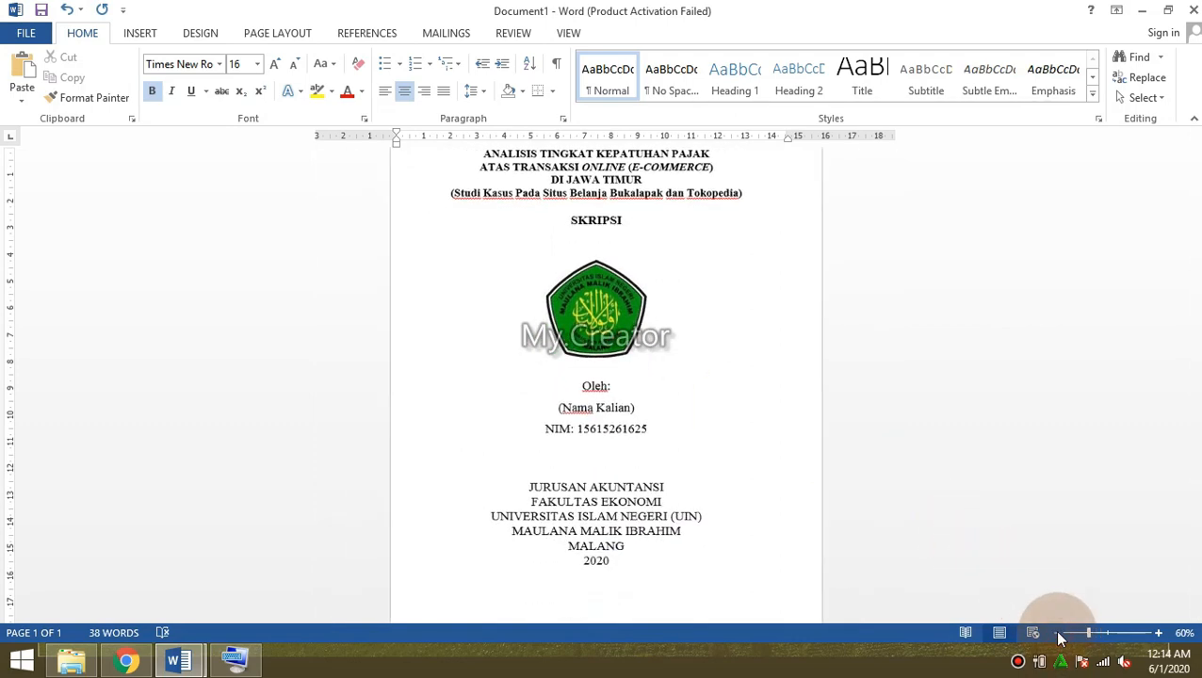
click(1058, 634)
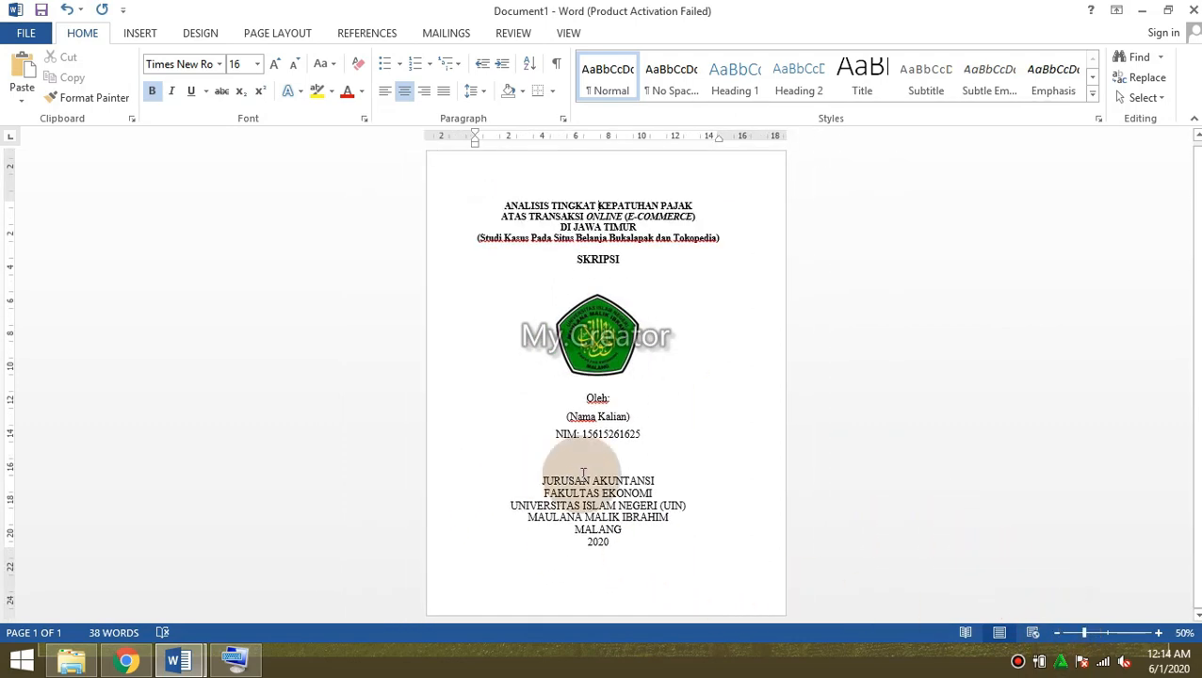
click(582, 468)
key(Return)
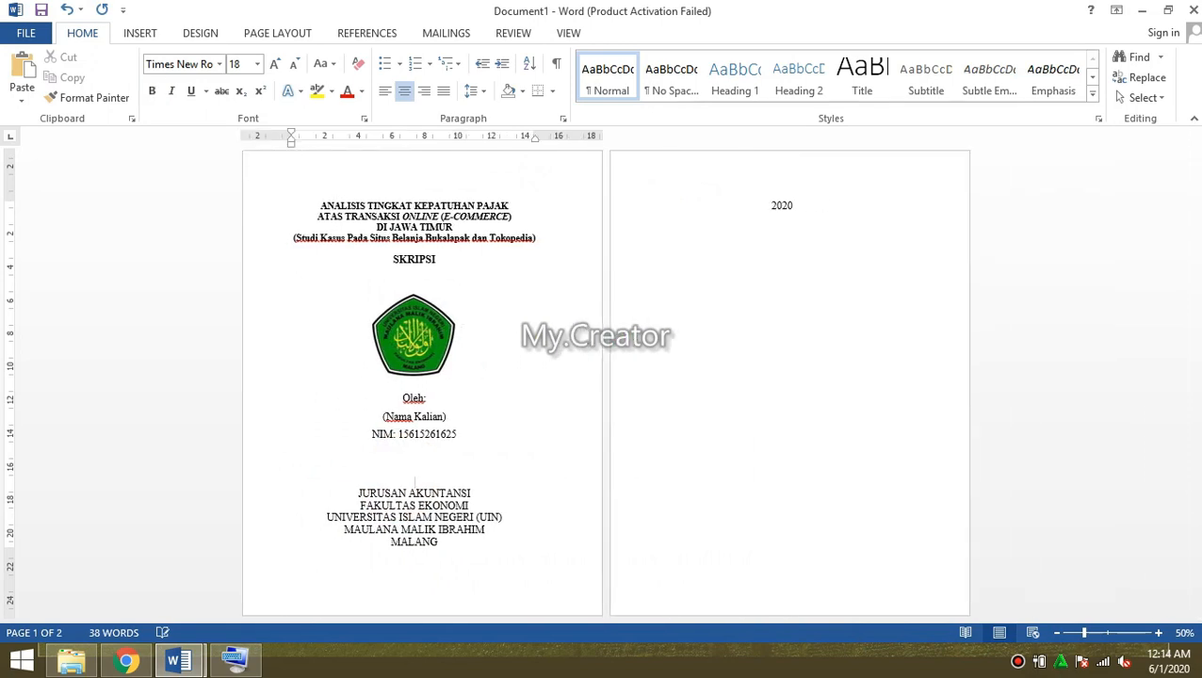
key(Delete)
- Make the institution block from JURUSAN AKUNTANSI to 2020 bold and reduce its font size to 16
key(shift+Down)
key(shift+Down)
key(shift+Down)
key(shift+Down)
key(shift+Down)
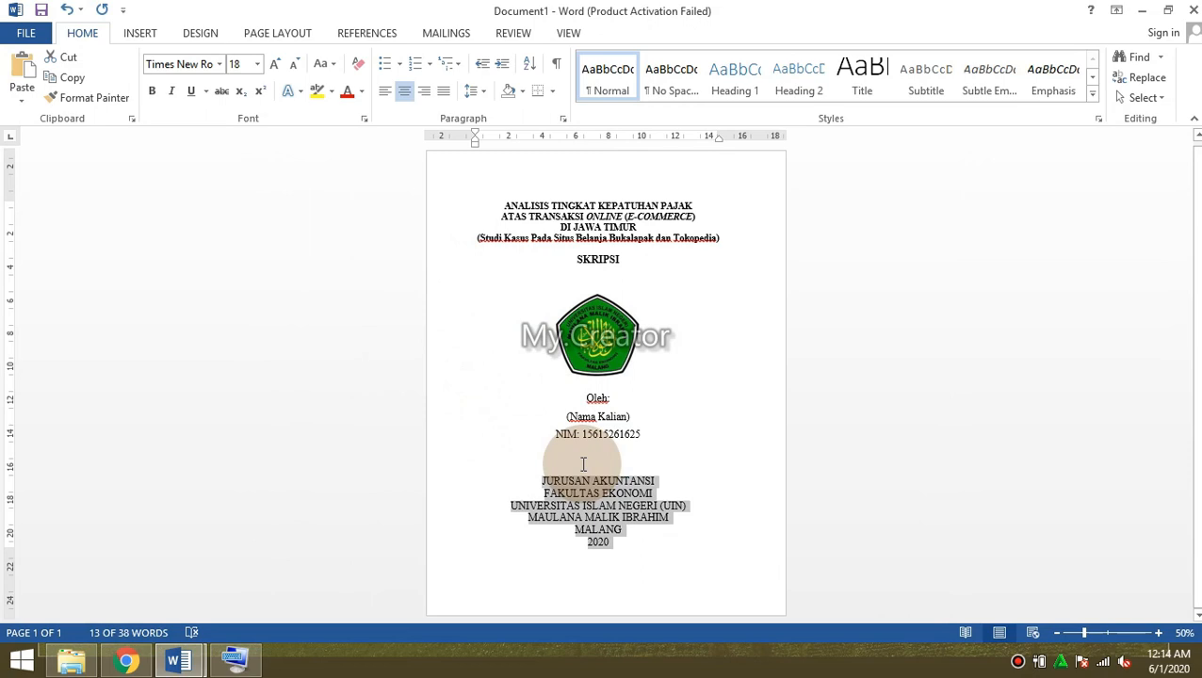
key(ctrl+b)
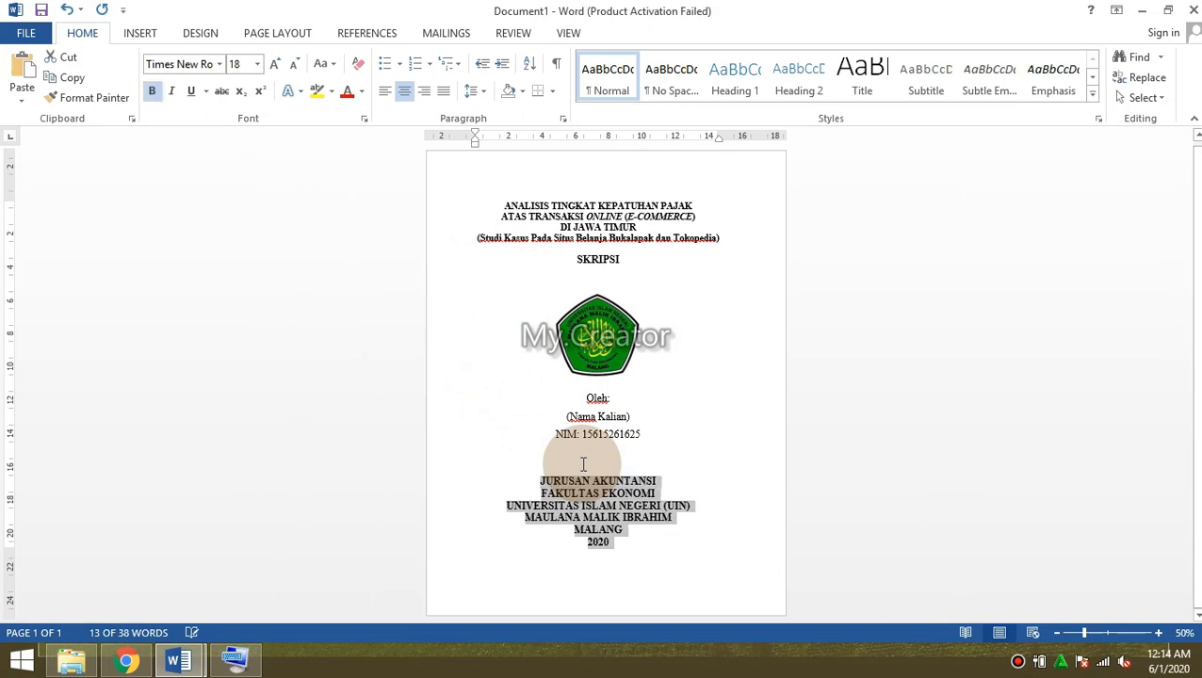
click(293, 66)
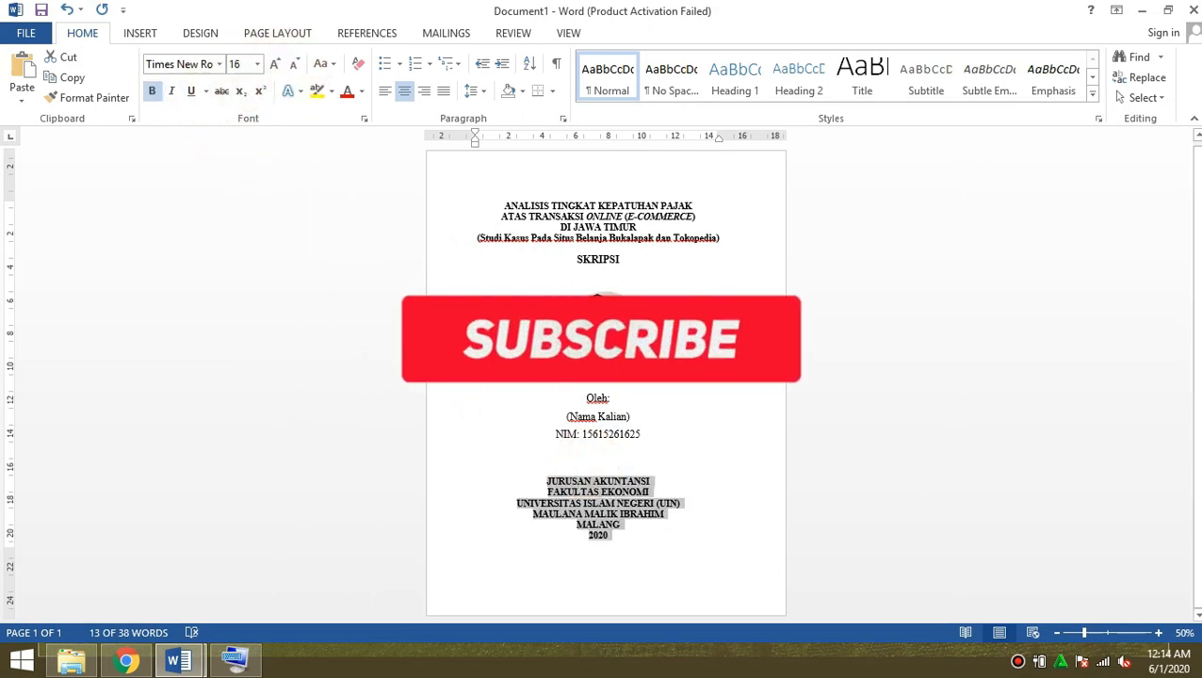
- Nudge the logo slightly upward and make the "Oleh:", "(Nama Kalian)" and NIM lines bold
click(627, 372)
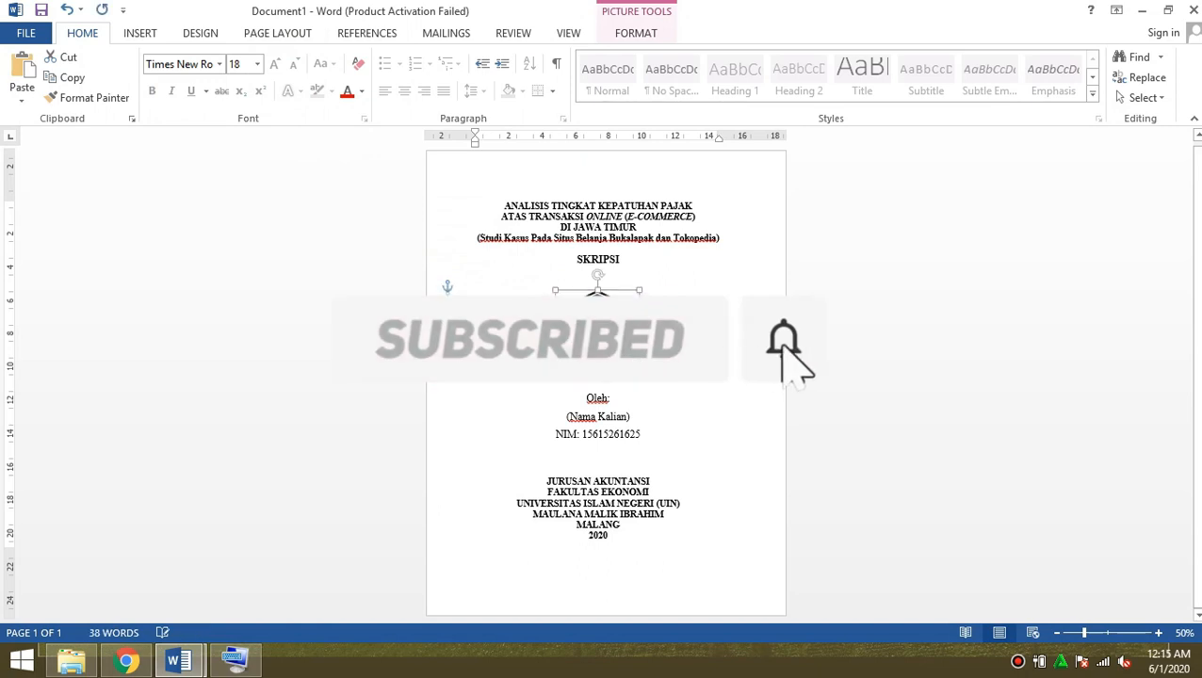
click(614, 400)
drag(616, 401, 650, 452)
key(ctrl+b)
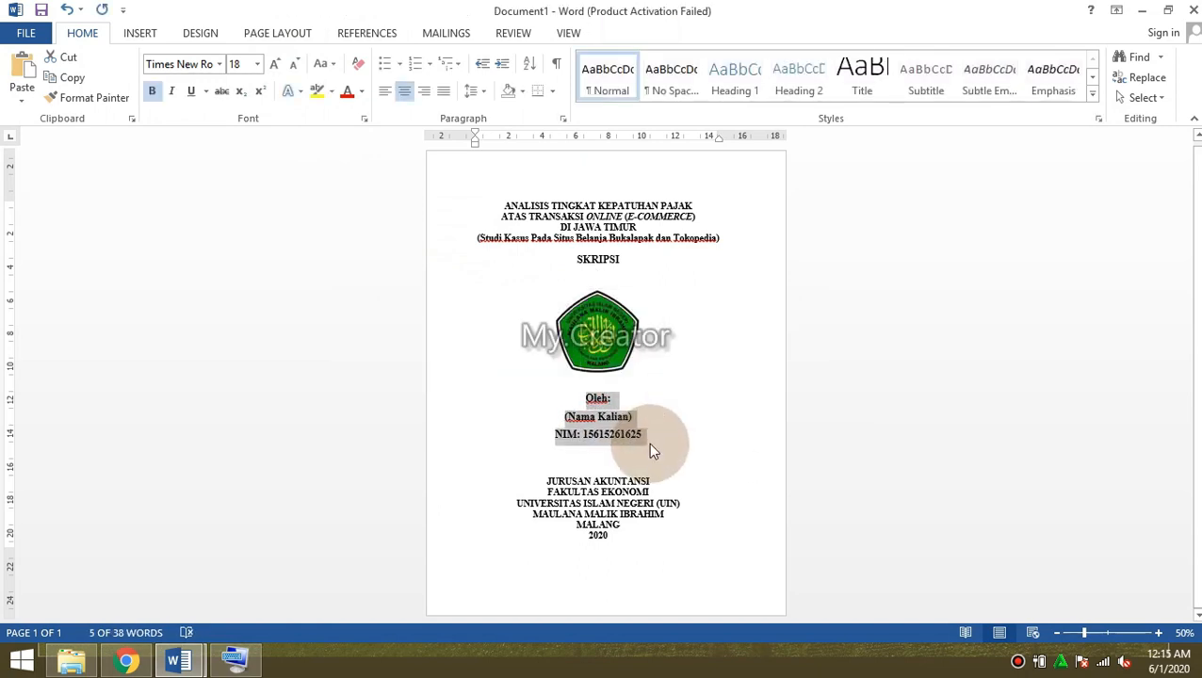
click(650, 451)
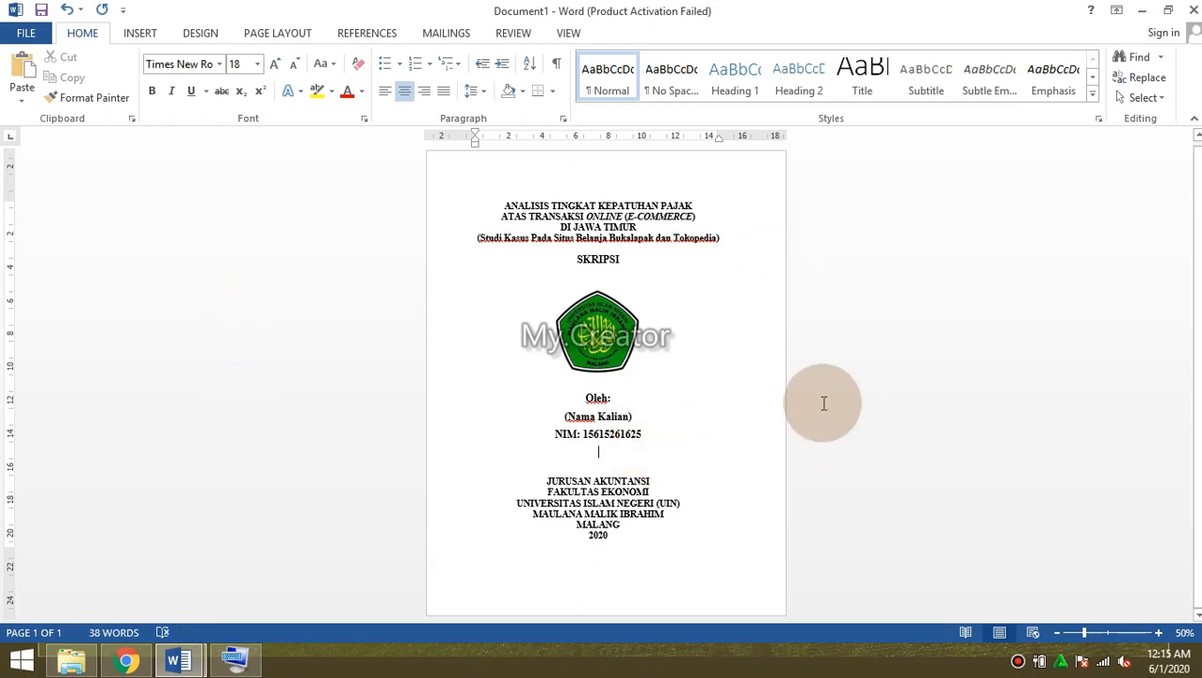
- Examine the finished cover page in the print preview, enlarged to 60%
key(ctrl+p)
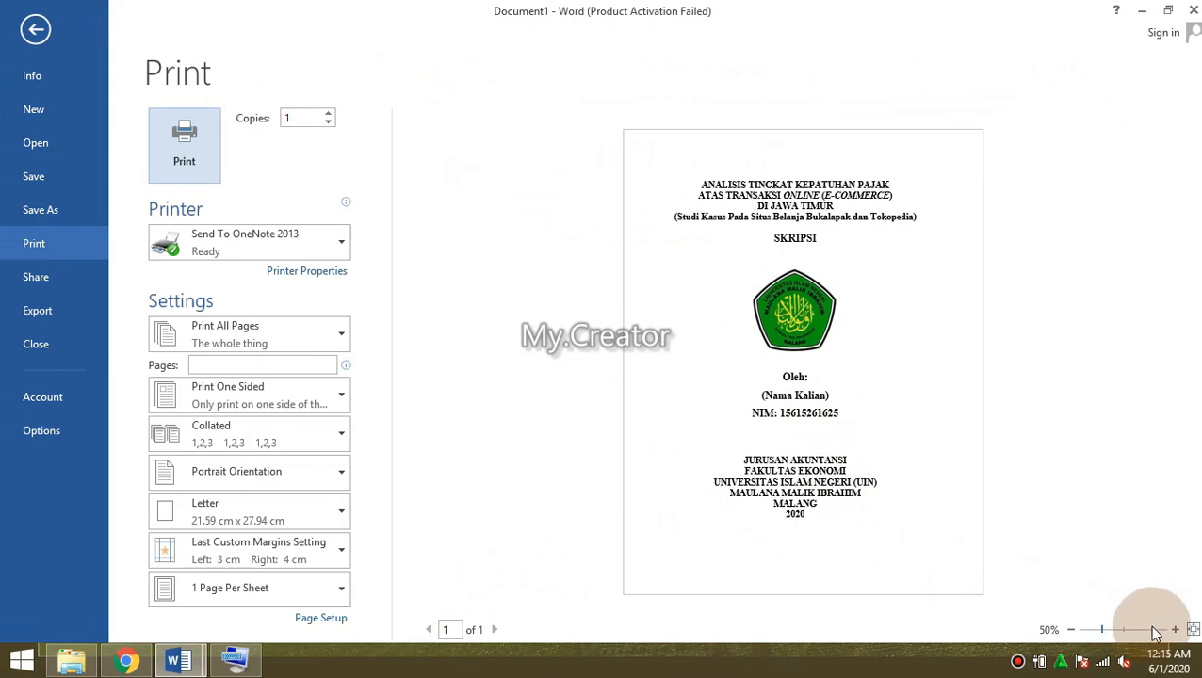
click(1175, 629)
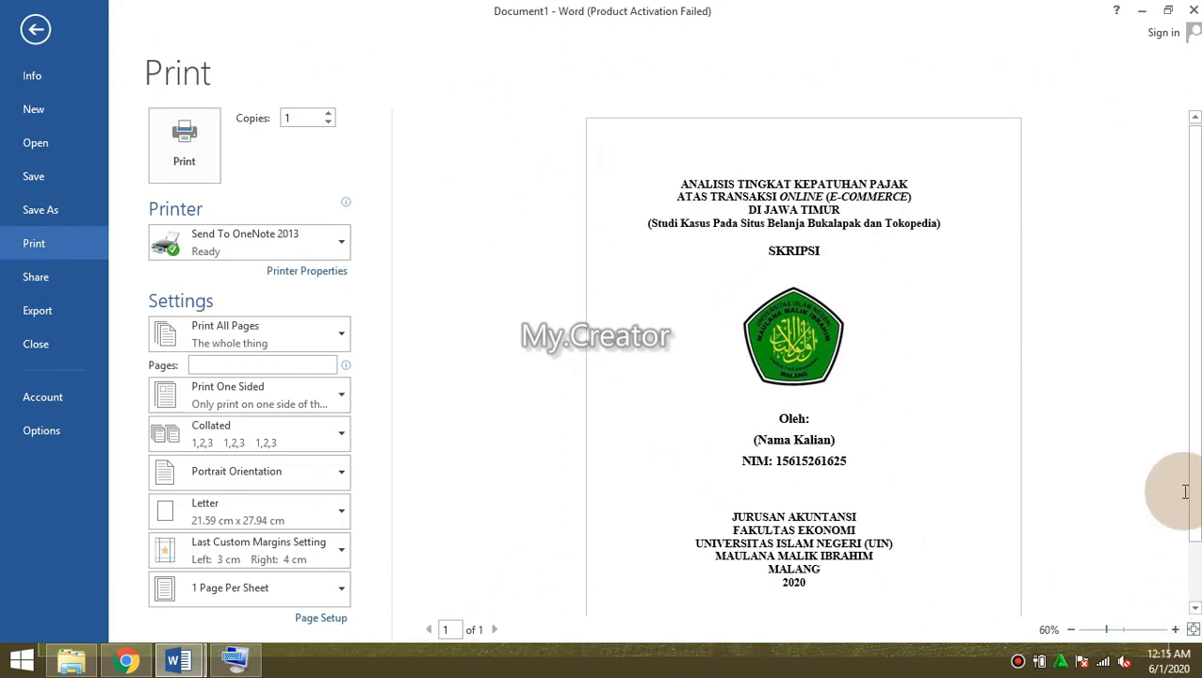
scroll(1195, 442, down, 2)
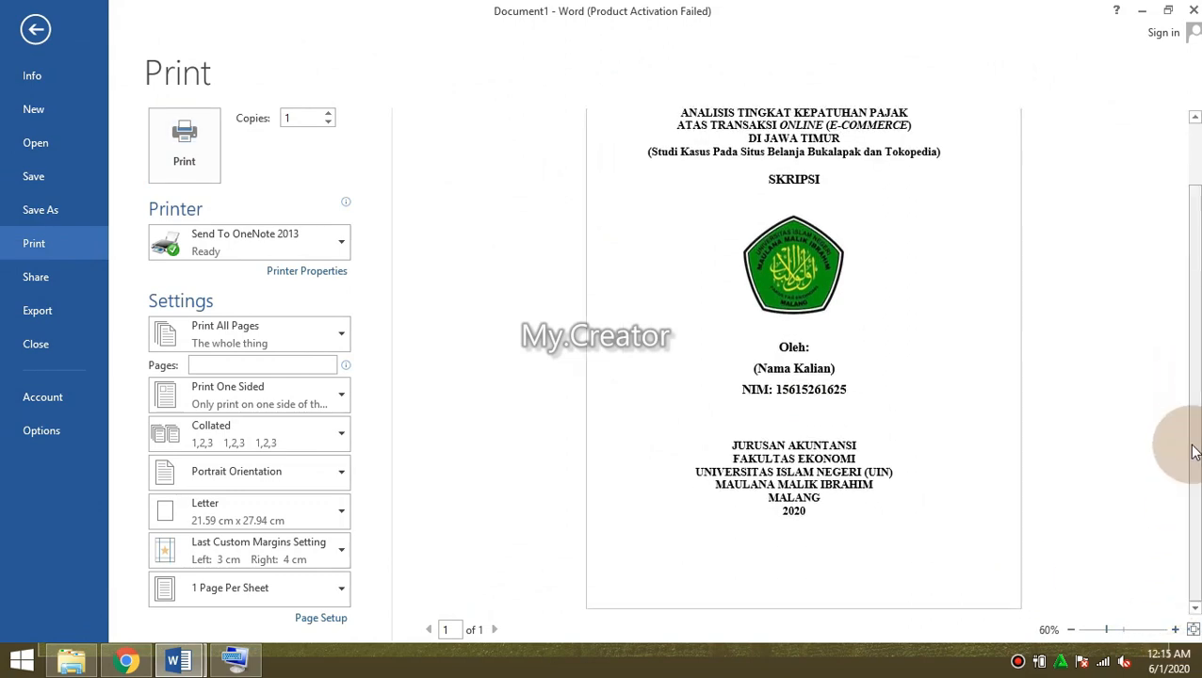